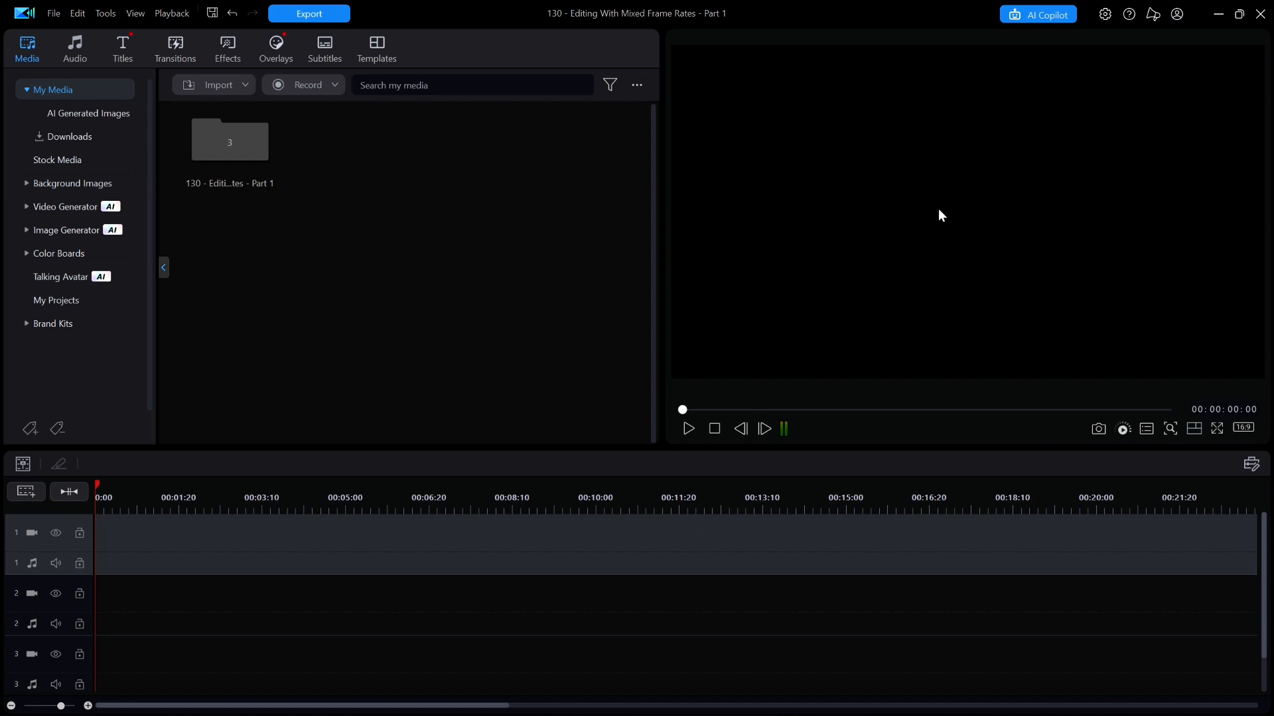
Step: Set the timeline frame rate in the general preferences to 25 FPS (PAL)
{"action": "left_click", "coordinate": [1106, 14]}
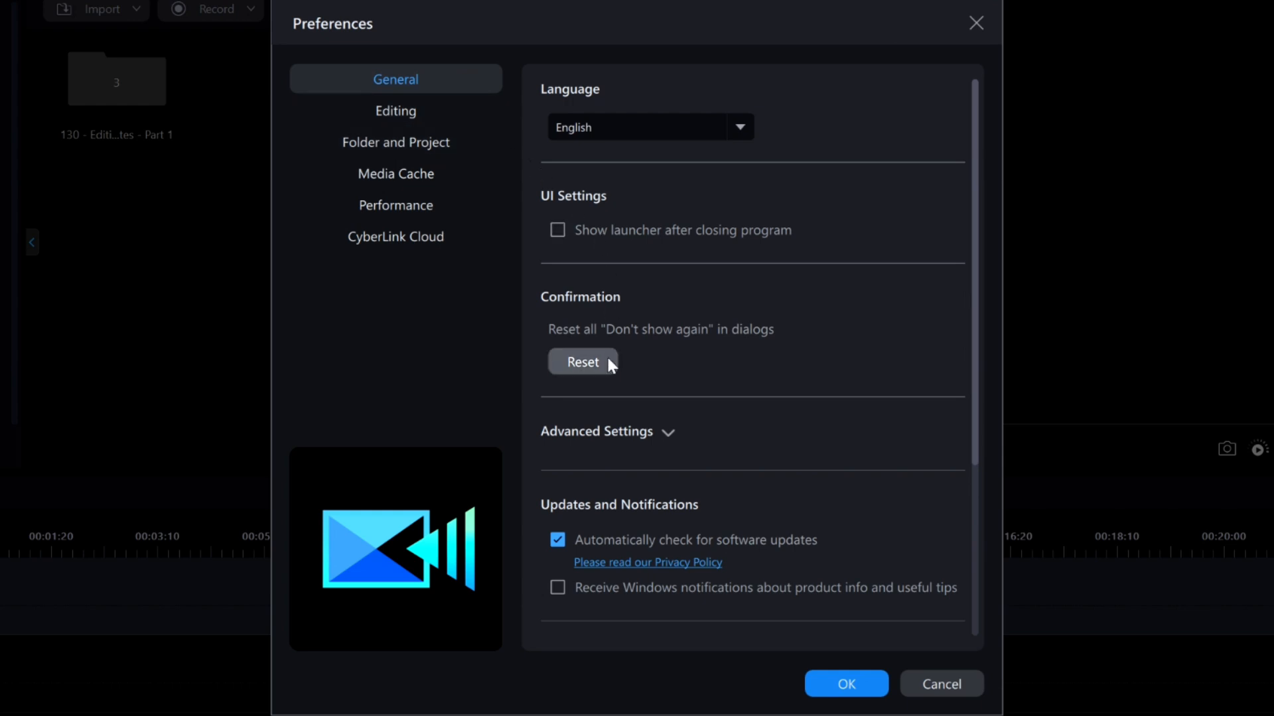
{"action": "left_click", "coordinate": [667, 434]}
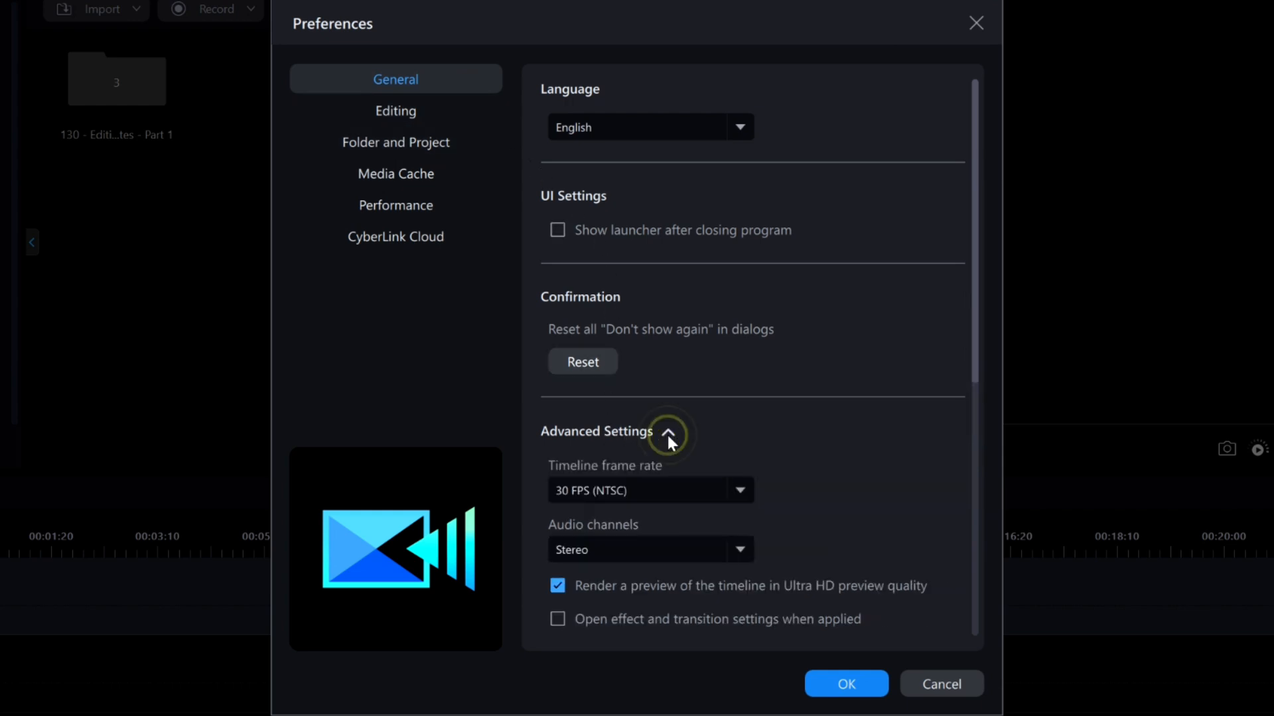
{"action": "left_click", "coordinate": [740, 494]}
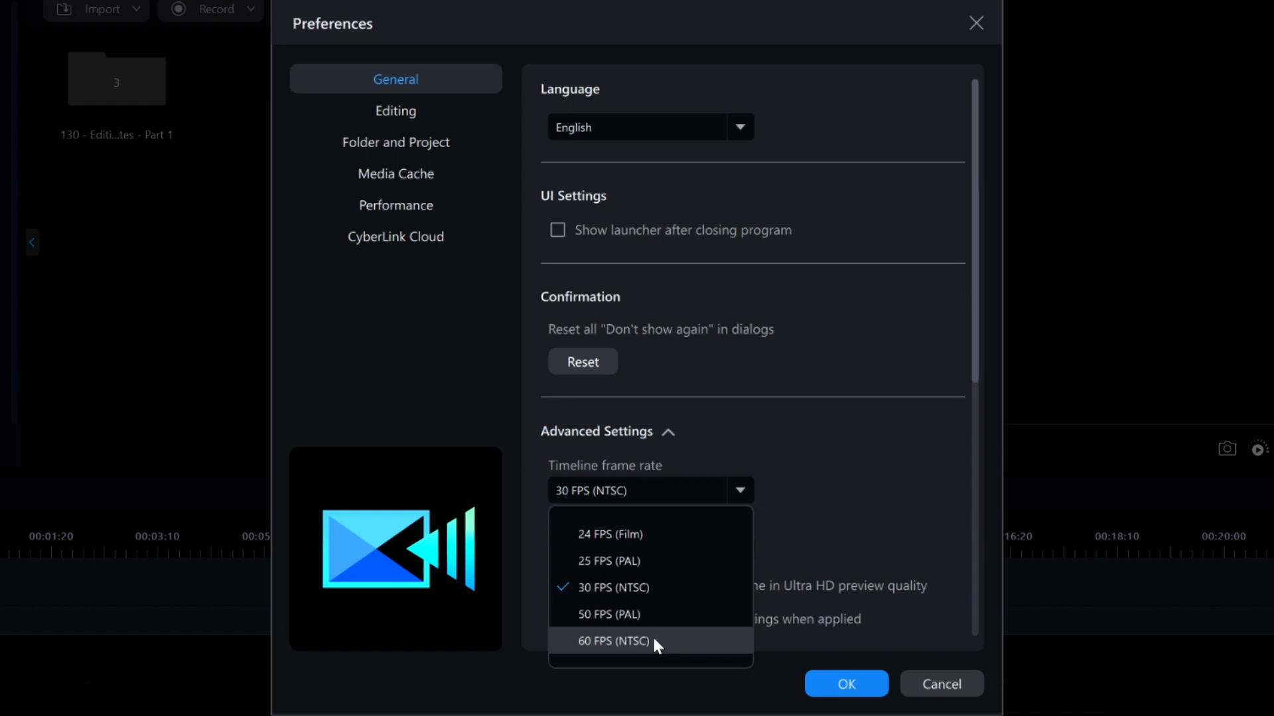
{"action": "left_click", "coordinate": [657, 561]}
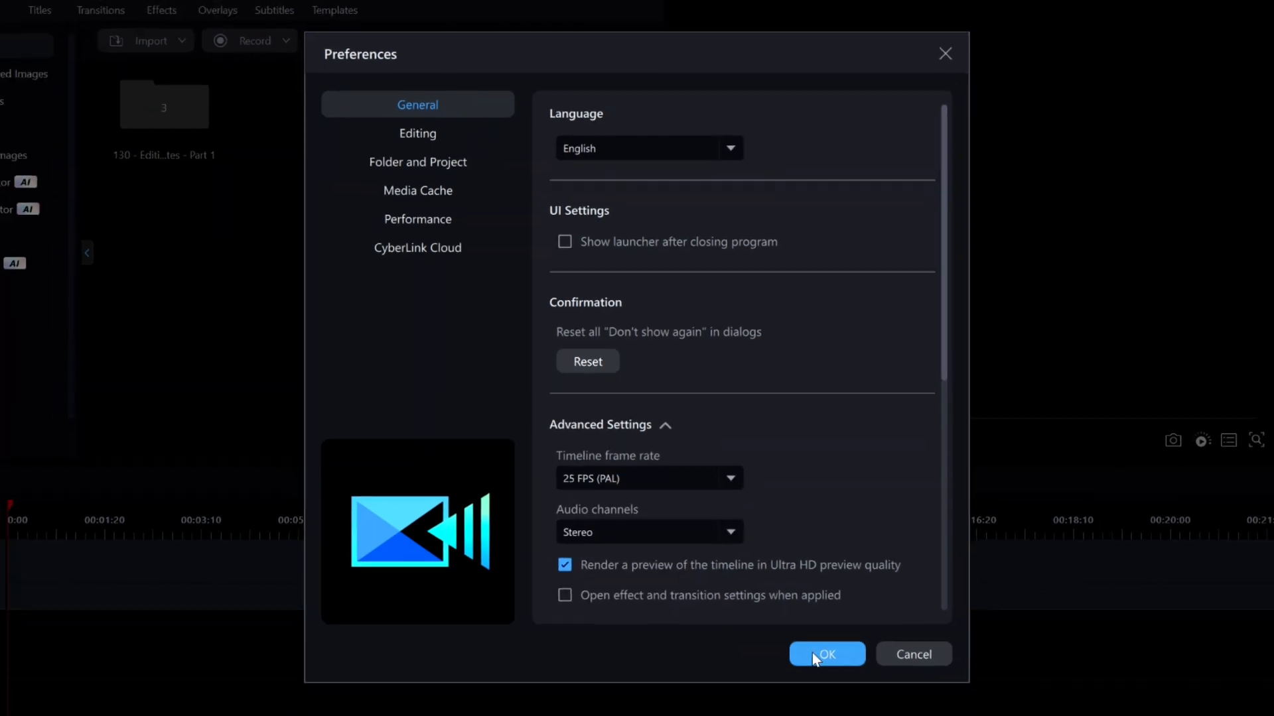
{"action": "left_click", "coordinate": [813, 656]}
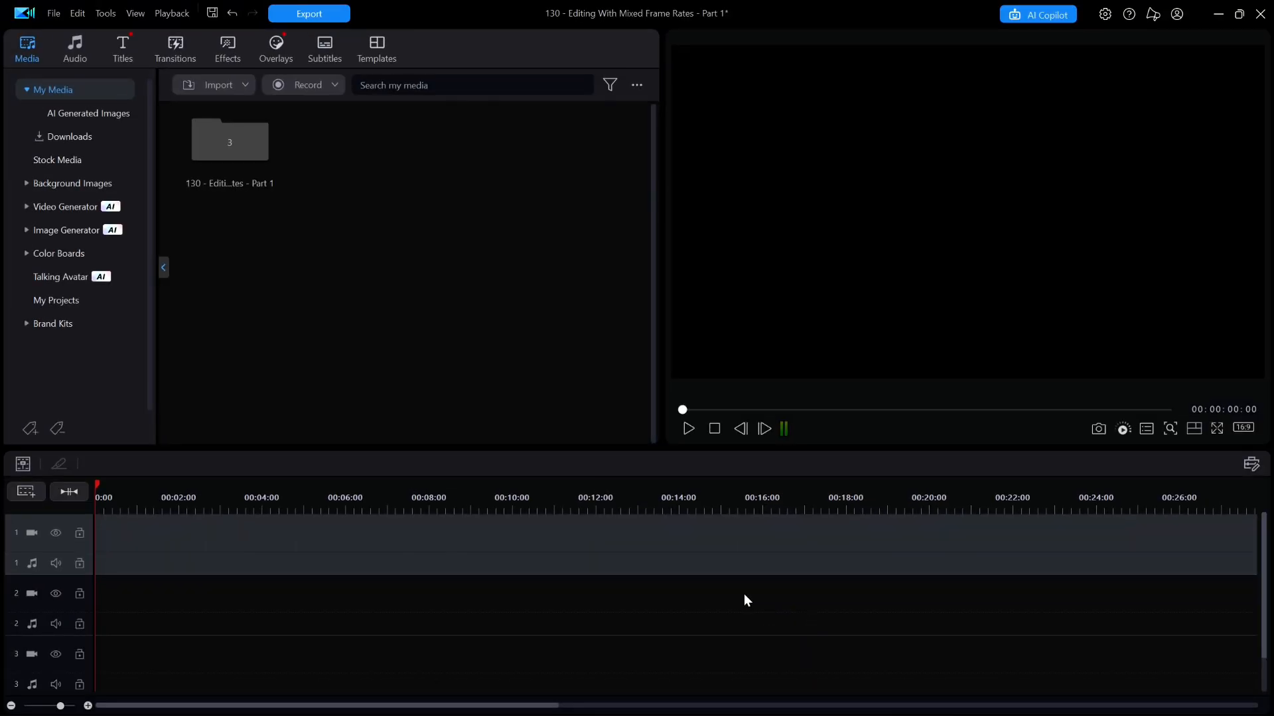
Step: Add the 25fps - Forest Flyover (4 sec) clip from the project's media folder to the start of video track 1
{"action": "left_click", "coordinate": [229, 152]}
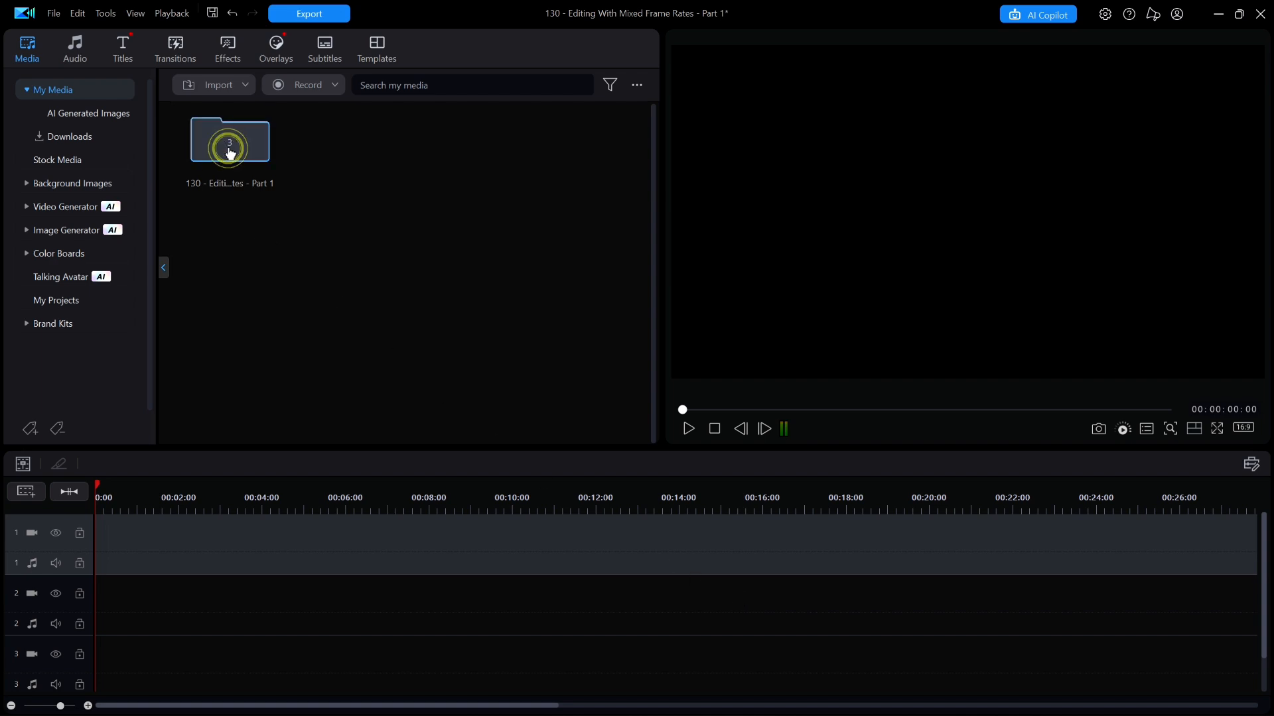
{"action": "double_click", "coordinate": [229, 151]}
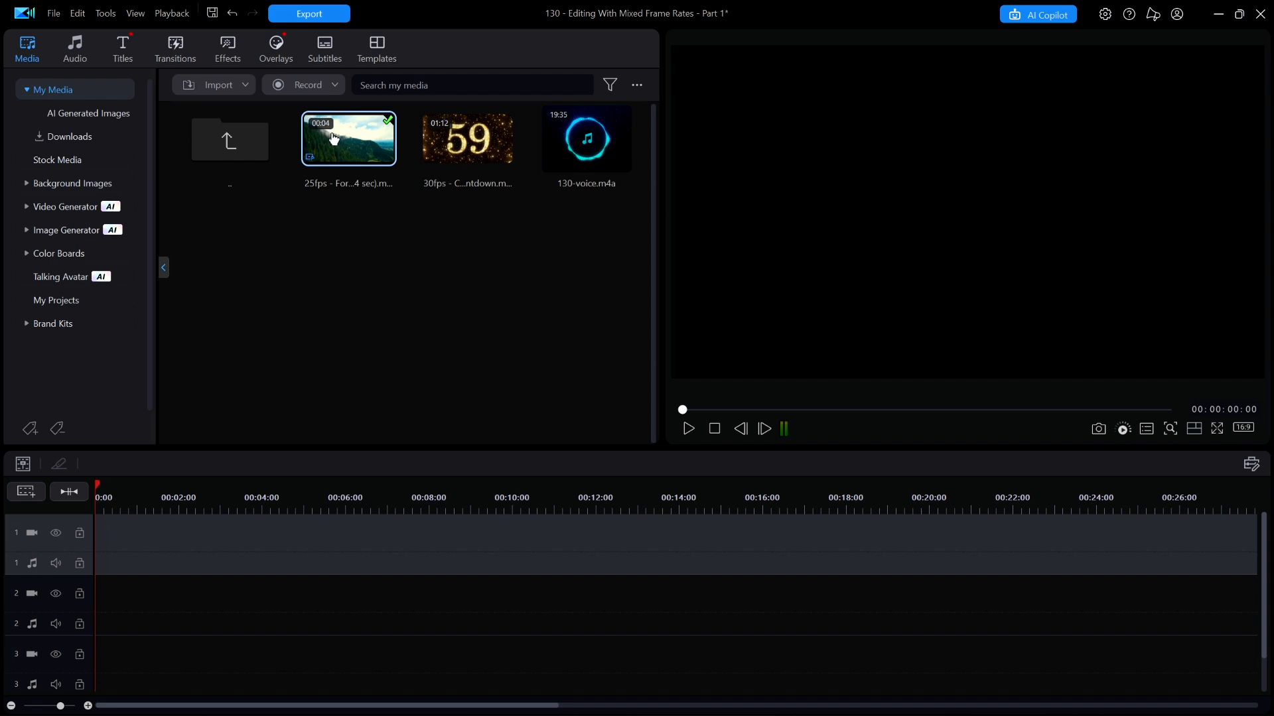
{"action": "mouse_move", "coordinate": [343, 186]}
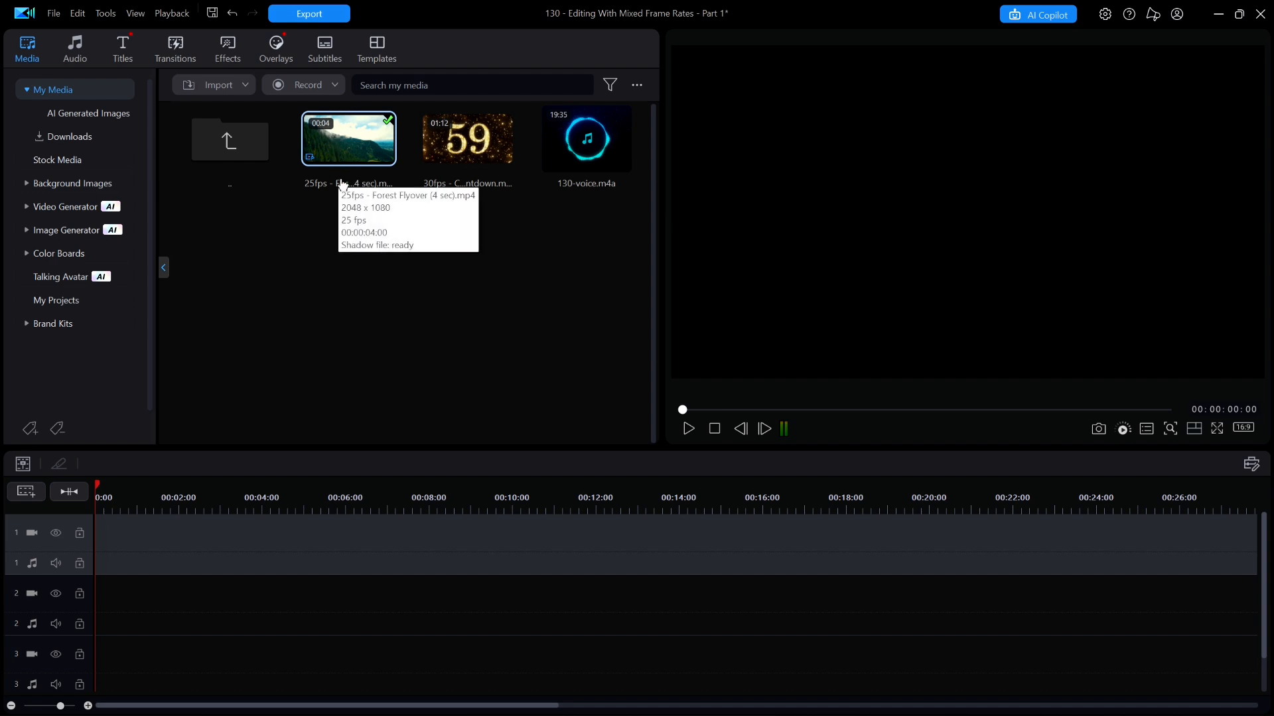
{"action": "left_click_drag", "start_coordinate": [346, 147], "coordinate": [53, 543]}
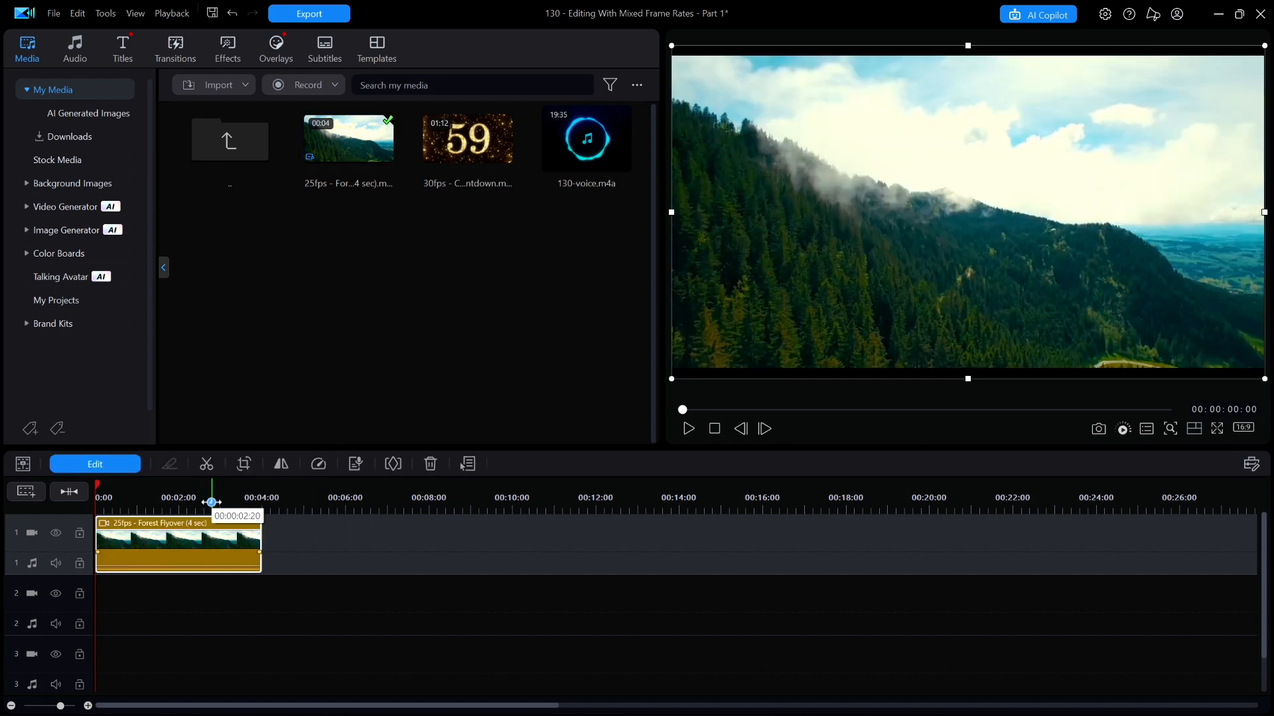
{"action": "left_click_drag", "start_coordinate": [204, 497], "coordinate": [510, 498]}
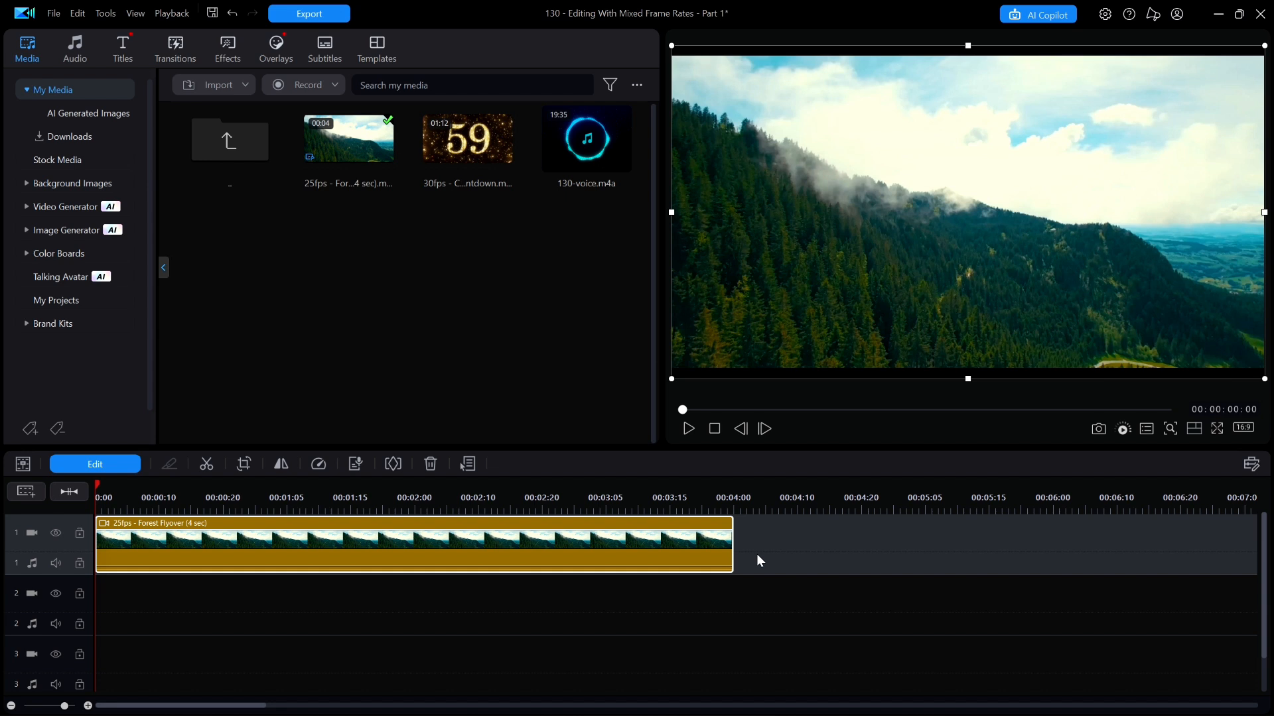
Step: Play the forest clip from the start of the timeline, and stop playback partway through
{"action": "left_click", "coordinate": [688, 430]}
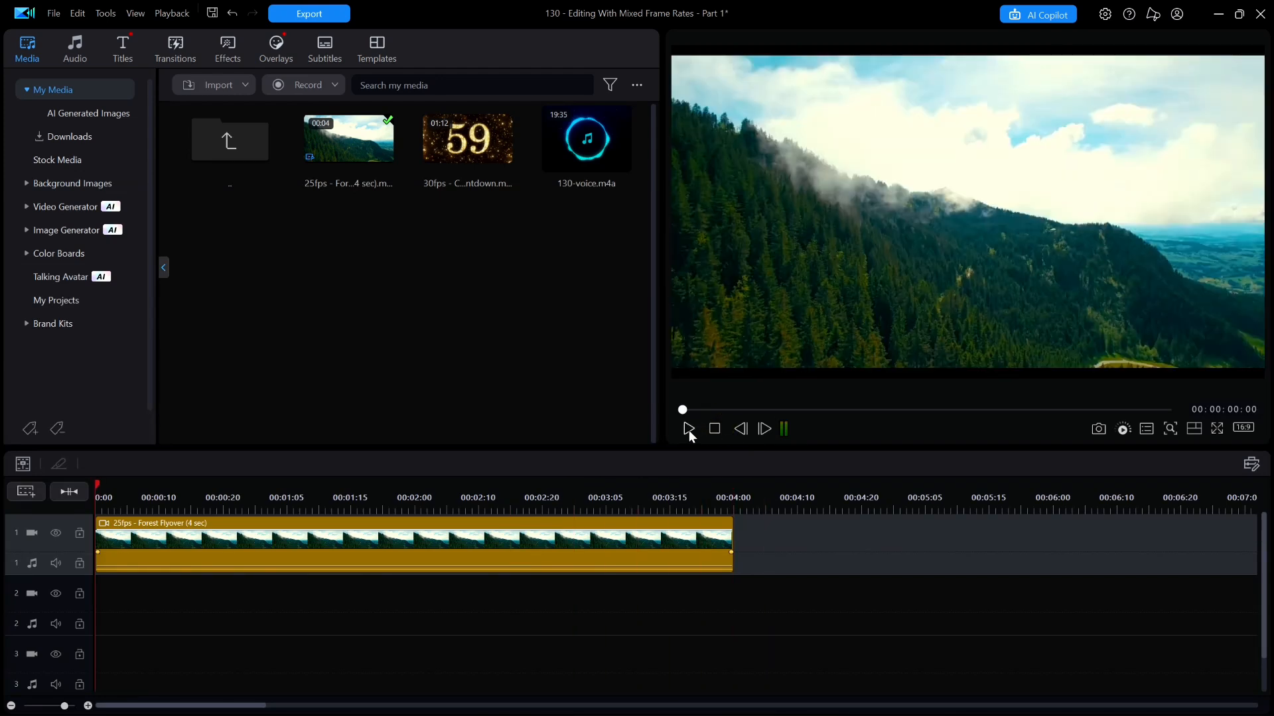
{"action": "left_click", "coordinate": [688, 429]}
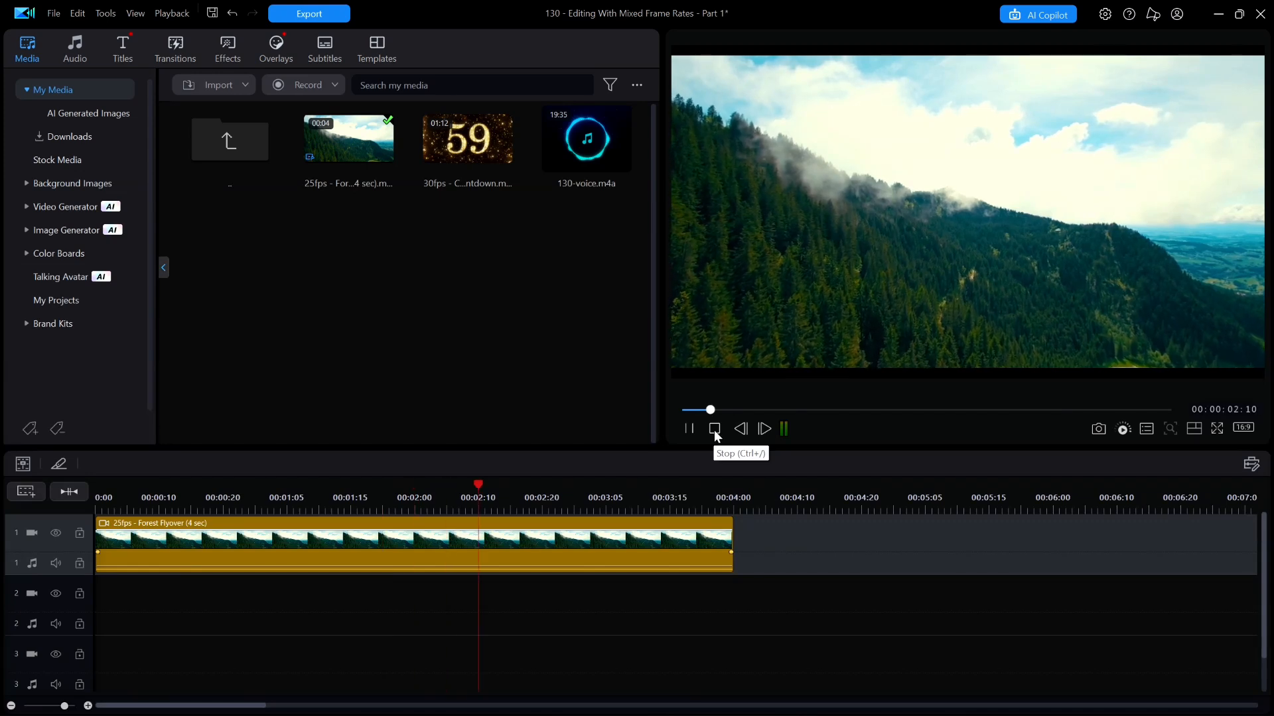
{"action": "left_click", "coordinate": [714, 430]}
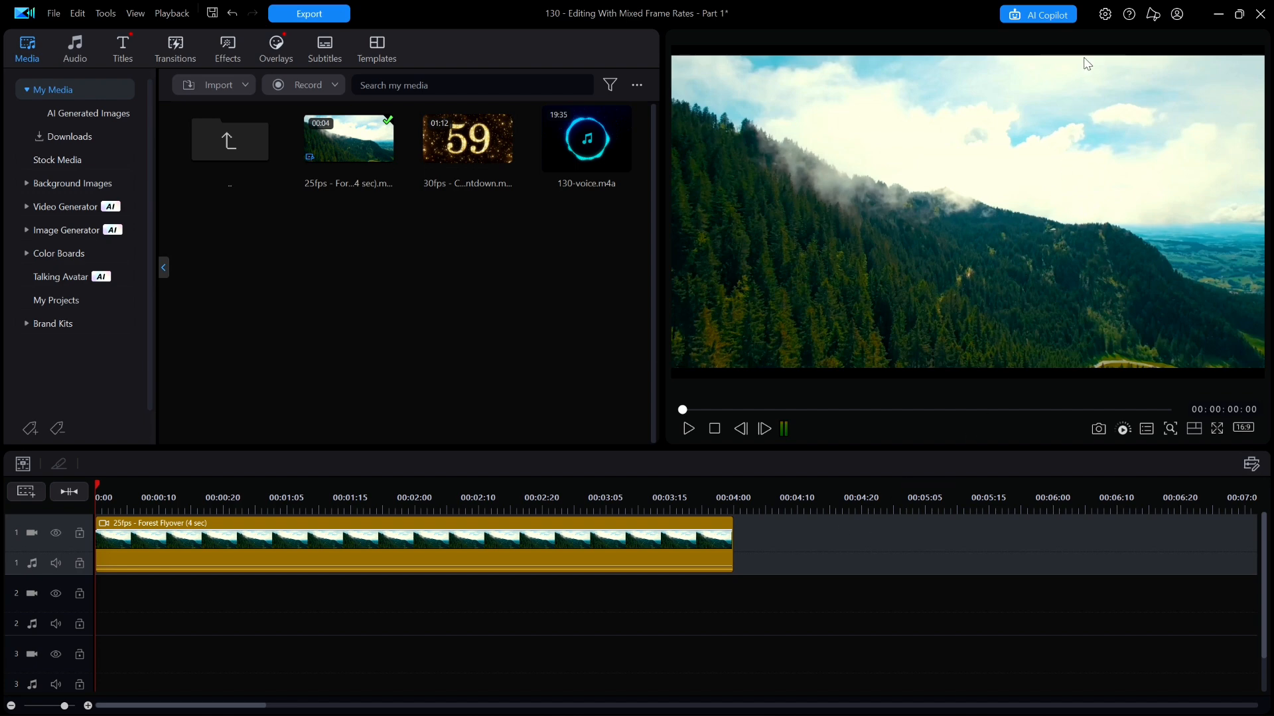
Step: Change the timeline frame rate in the general preferences to 50 FPS (PAL)
{"action": "left_click", "coordinate": [1106, 13]}
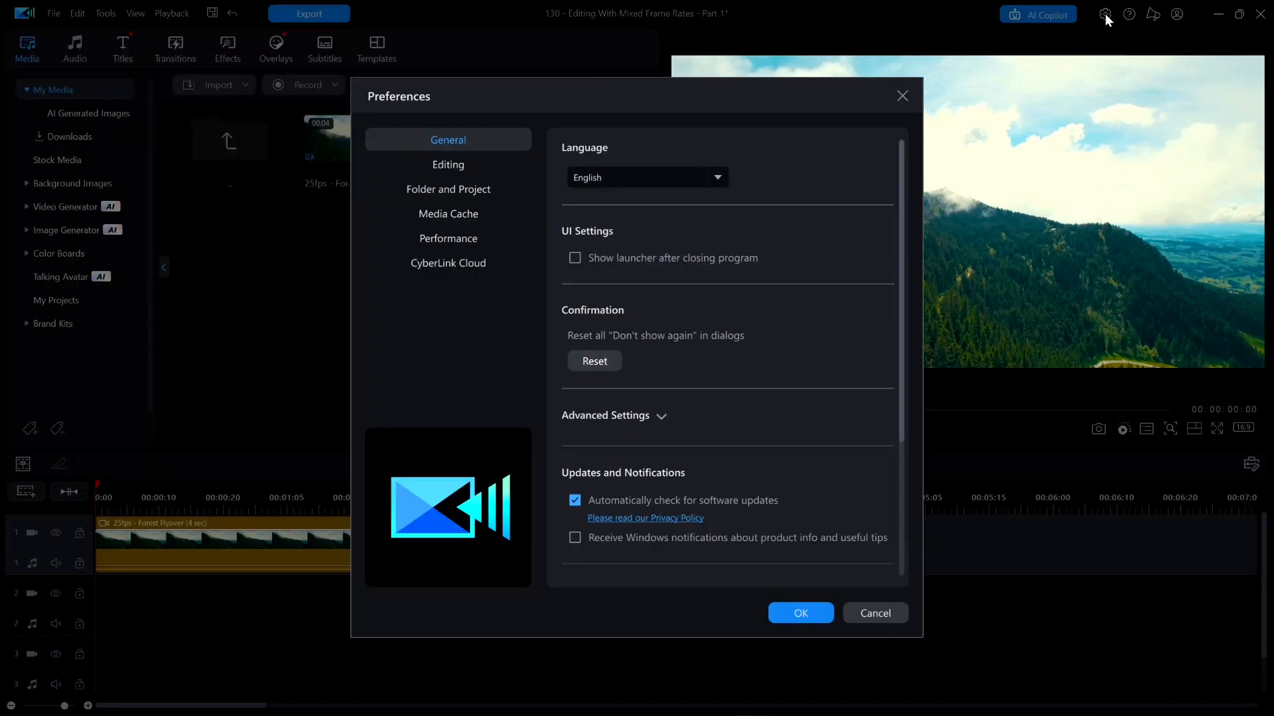
{"action": "left_click", "coordinate": [489, 140]}
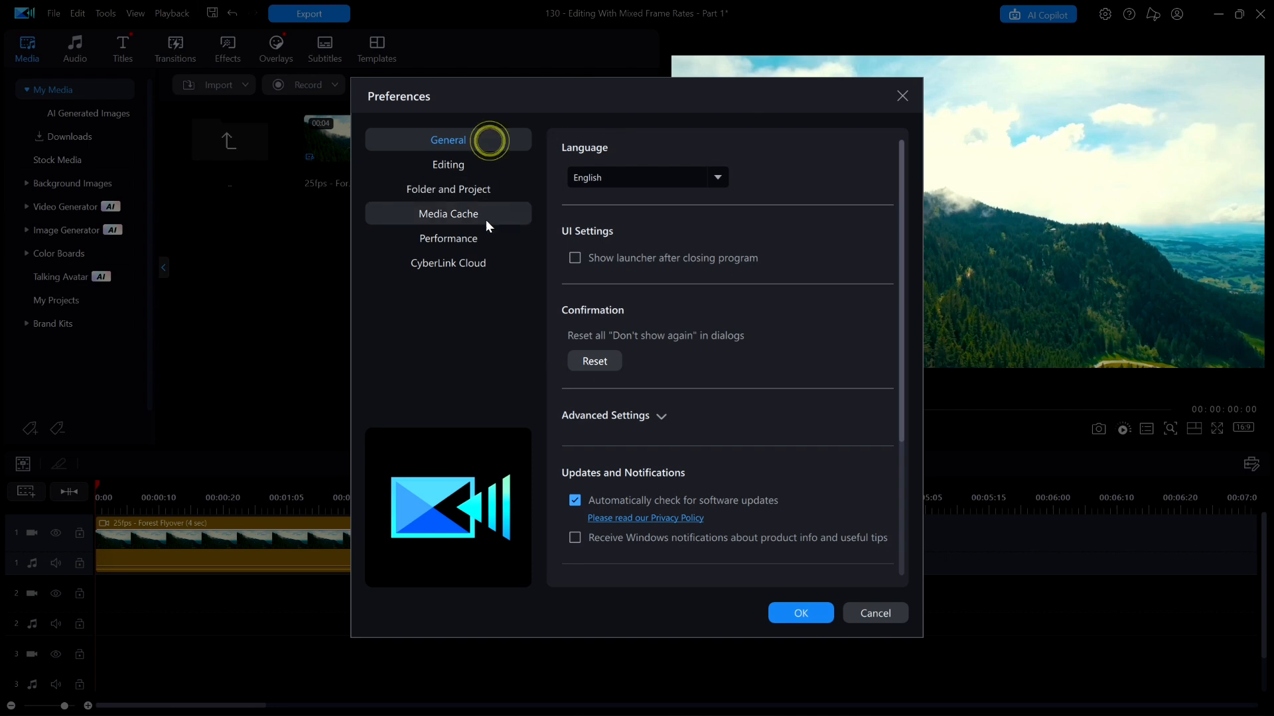
{"action": "left_click", "coordinate": [660, 417]}
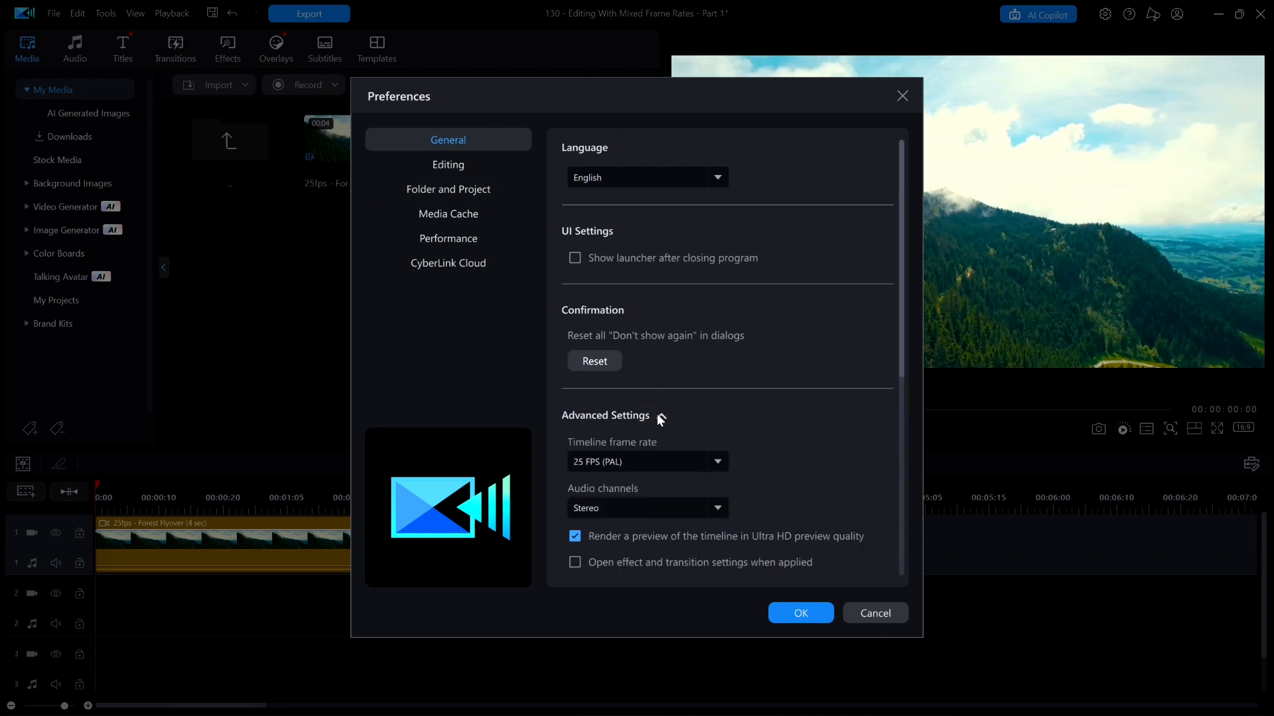
{"action": "left_click", "coordinate": [719, 463]}
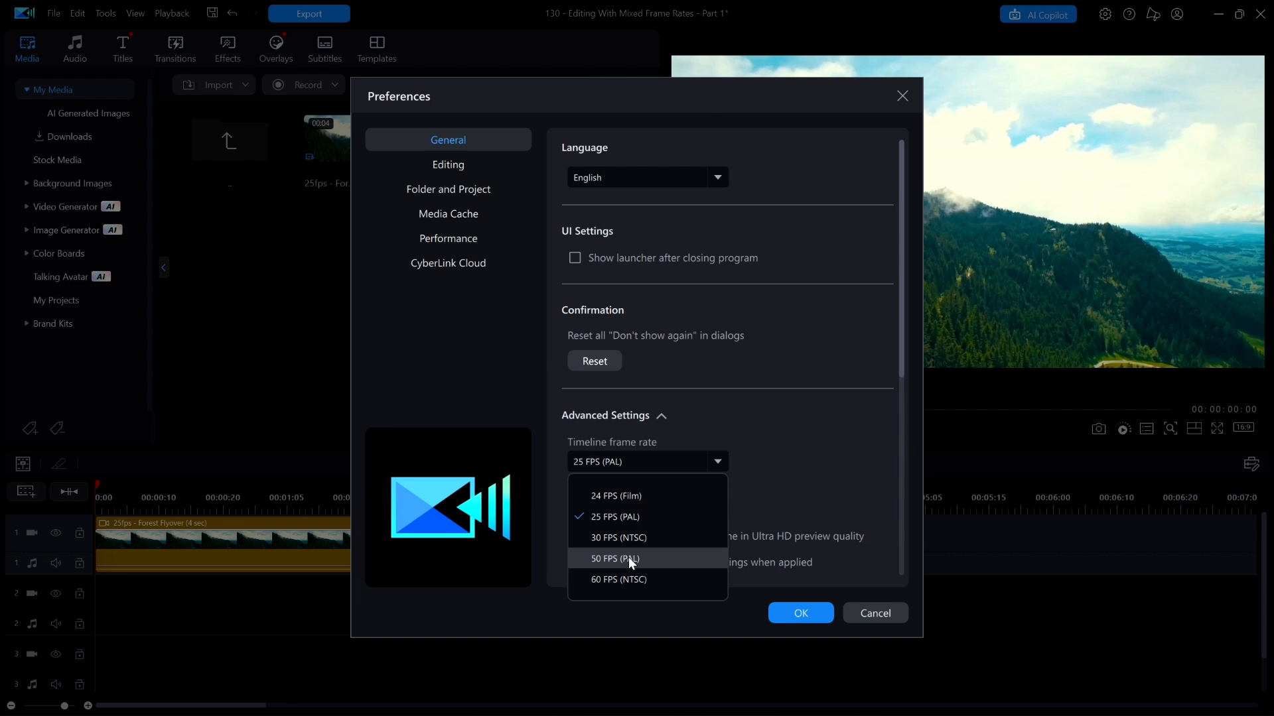
{"action": "left_click", "coordinate": [607, 559]}
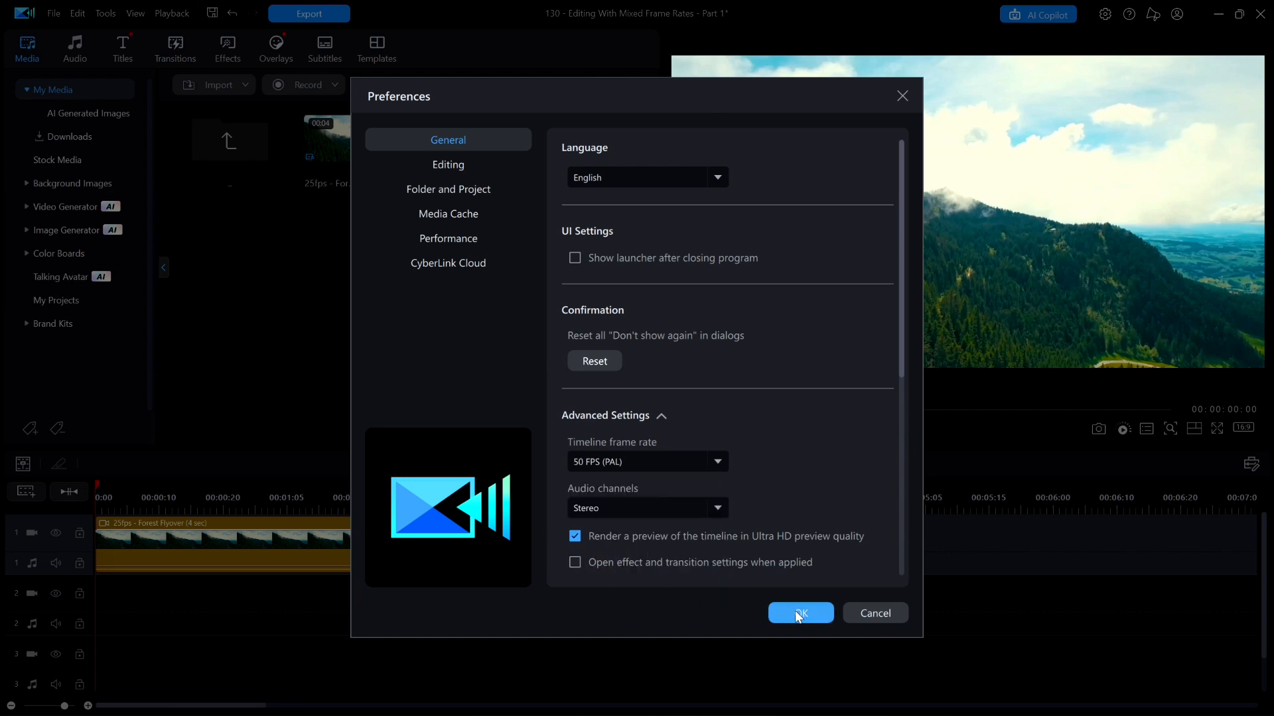
{"action": "left_click", "coordinate": [794, 611]}
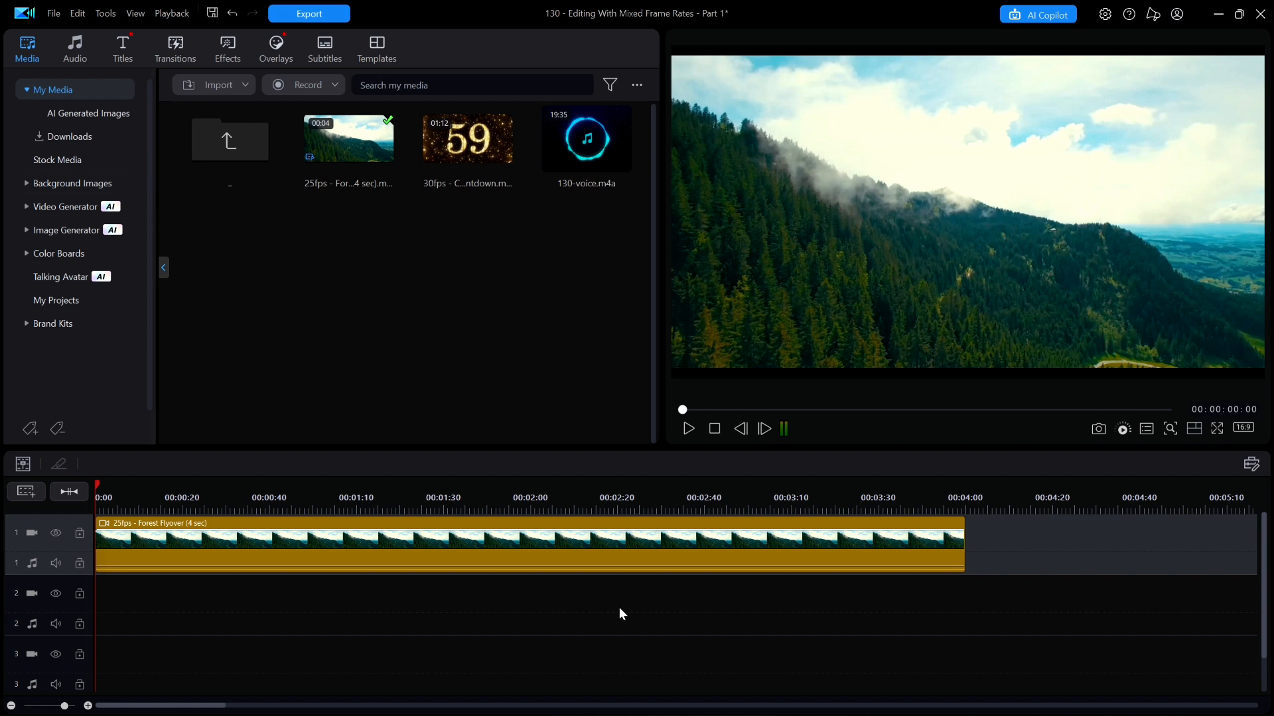
Step: Replay the forest clip several times at the 50 FPS timeline rate to check how smoothly it plays
{"action": "left_click", "coordinate": [687, 428]}
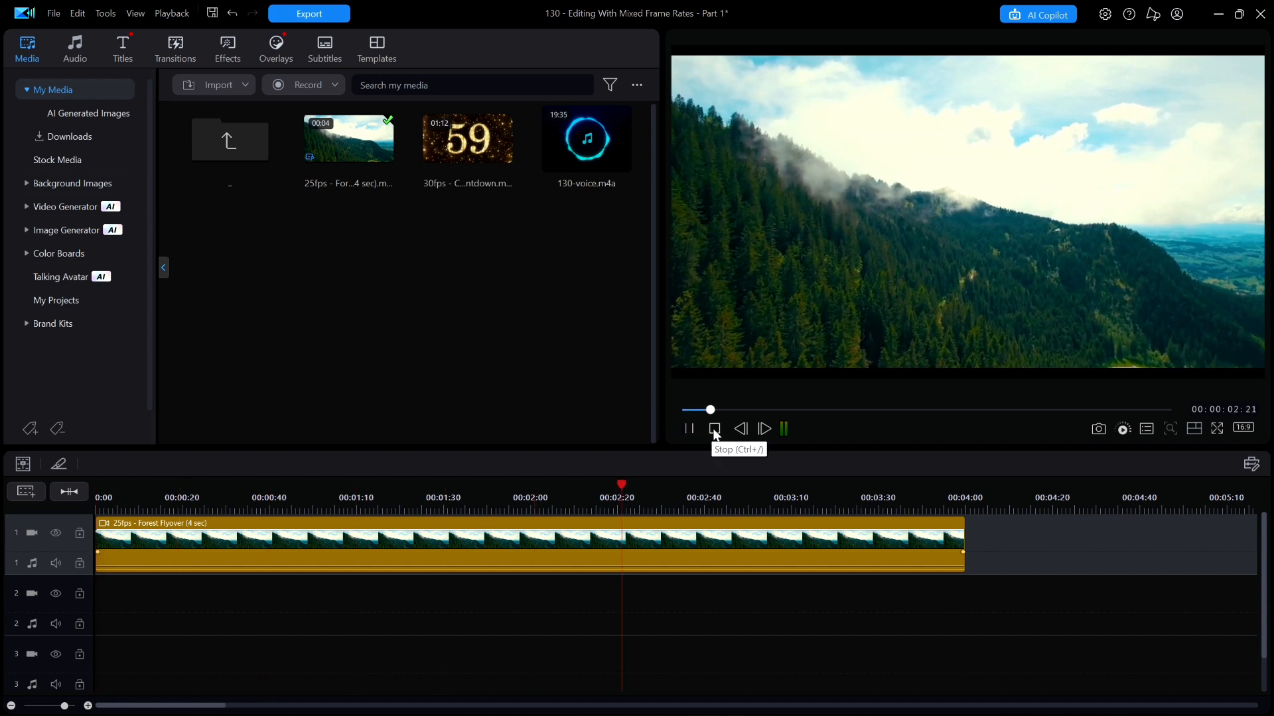
{"action": "left_click", "coordinate": [714, 430]}
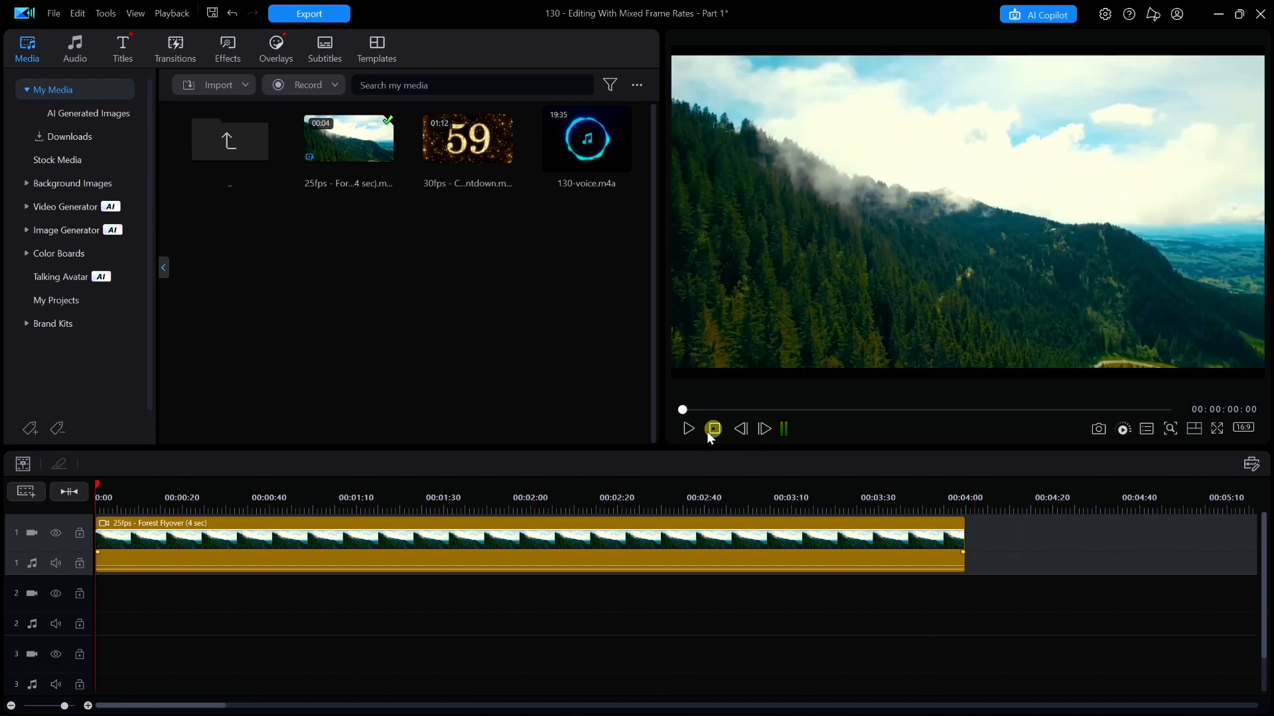
{"action": "left_click", "coordinate": [689, 429]}
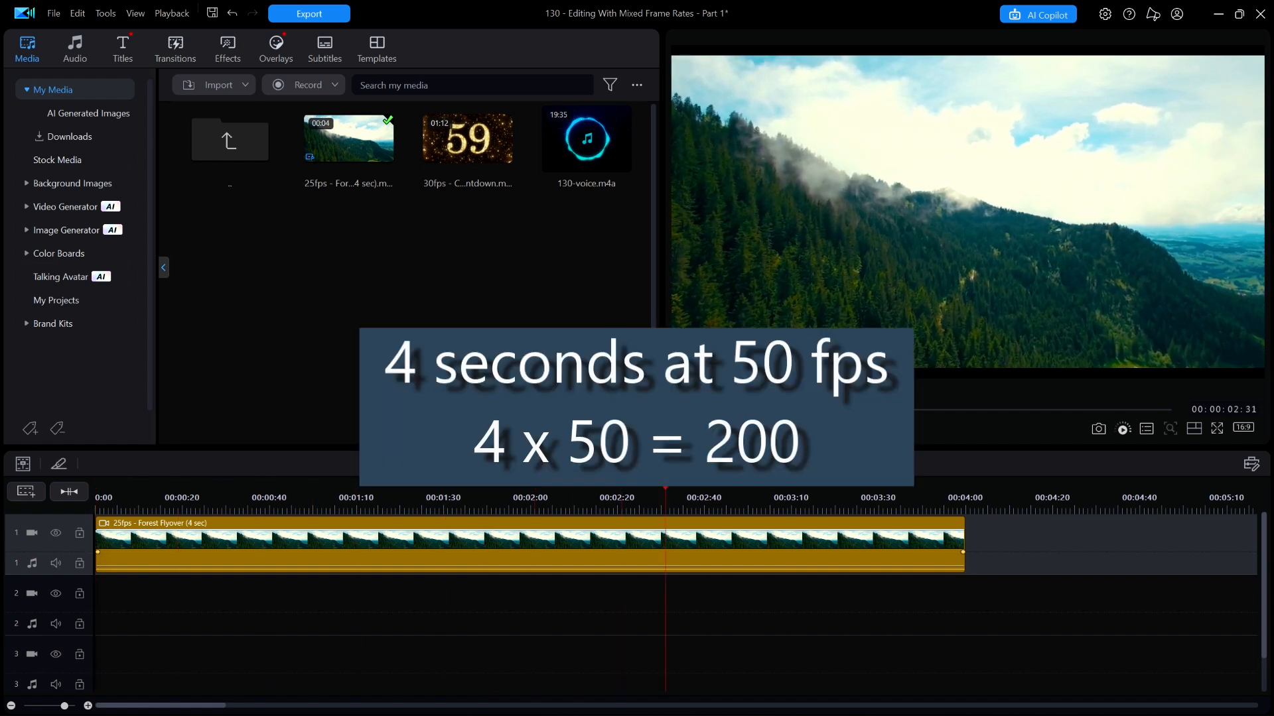
{"action": "left_click", "coordinate": [713, 430]}
{"action": "left_click", "coordinate": [689, 429]}
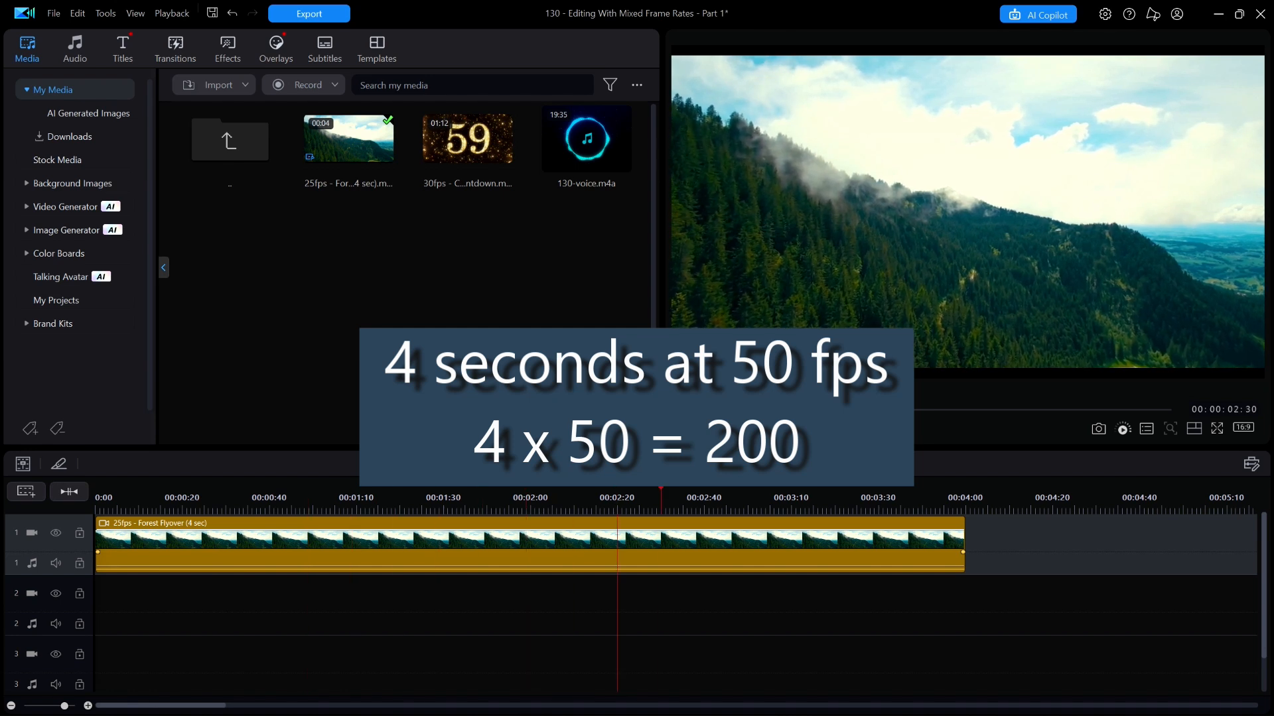
{"action": "left_click", "coordinate": [714, 430]}
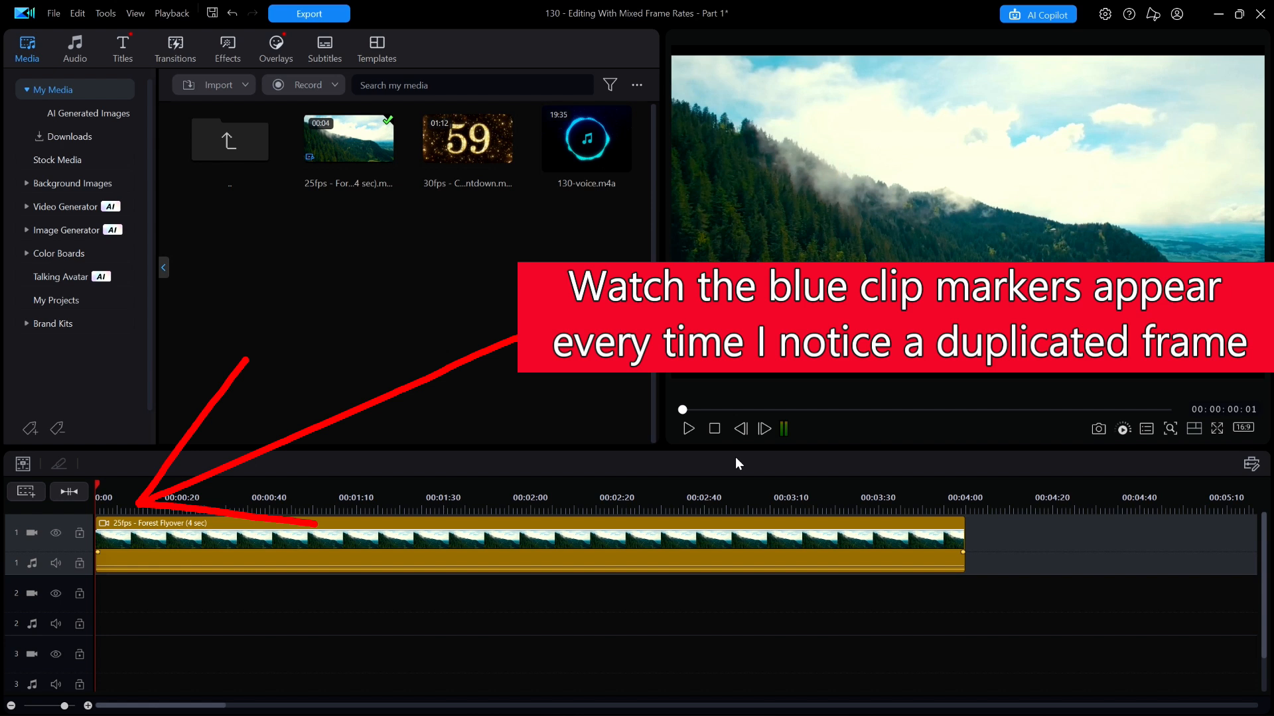
Step: Advance through the forest clip frame by frame and add timeline markers at the duplicated frames 3, 5 and 7
{"action": "key", "text": "period"}
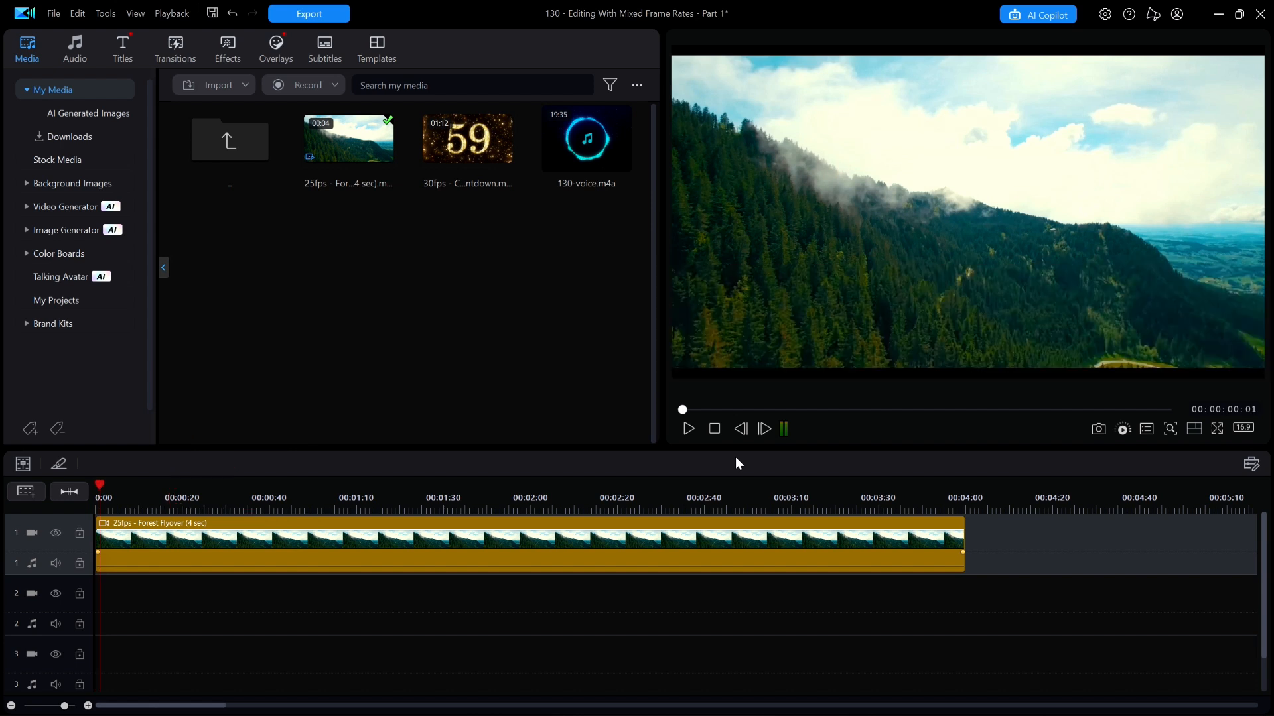
{"action": "key", "text": "period"}
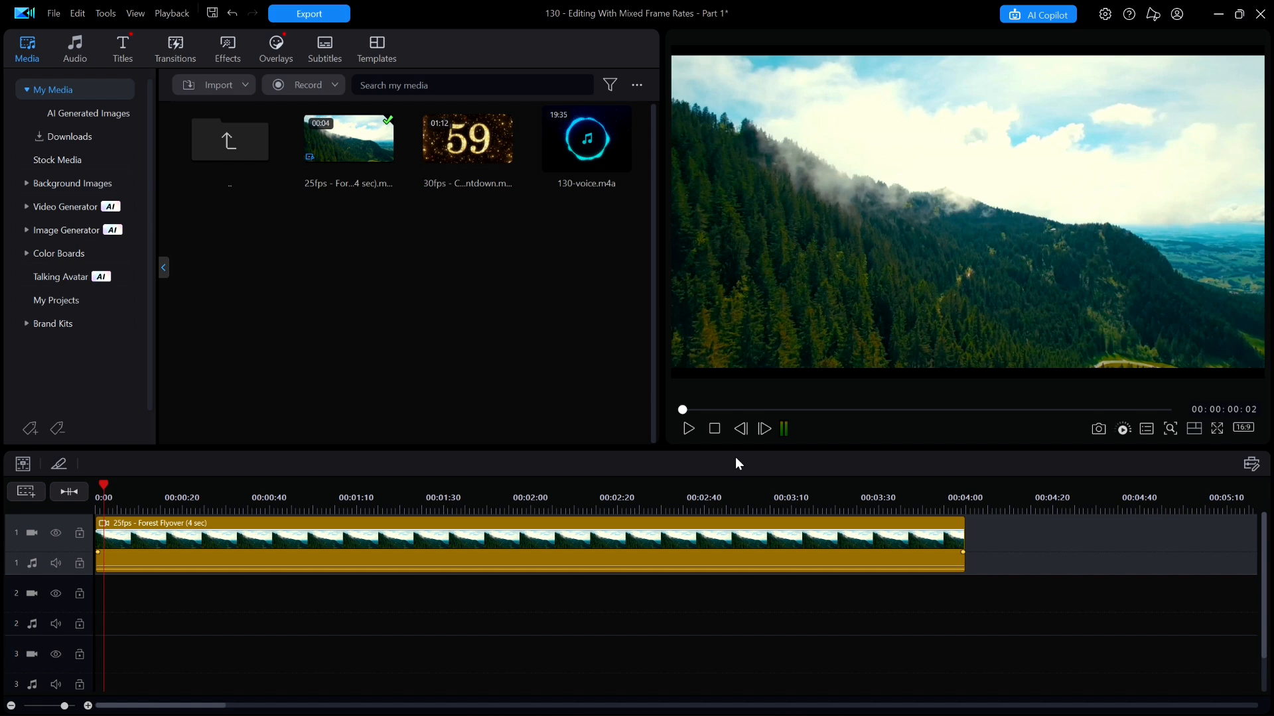
{"action": "key", "text": "period"}
{"action": "key", "text": "m"}
{"action": "key", "text": "period"}
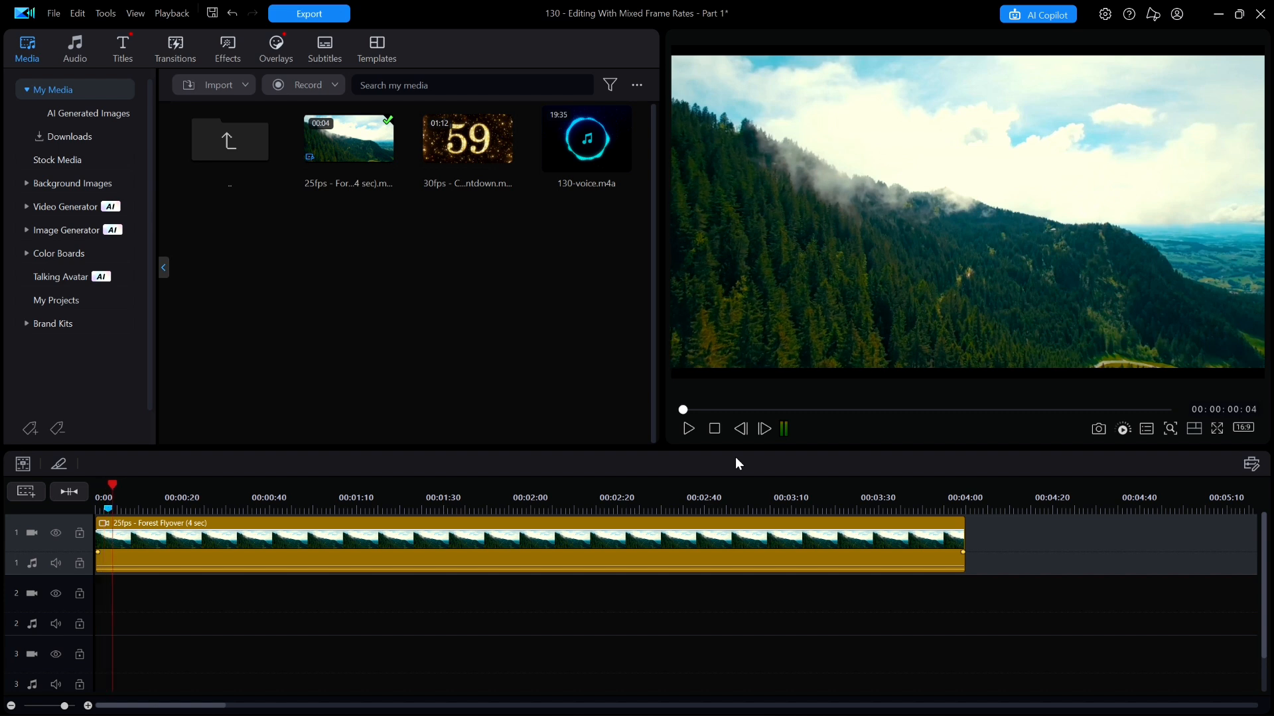
{"action": "key", "text": "period"}
{"action": "key", "text": "m"}
{"action": "key", "text": "period"}
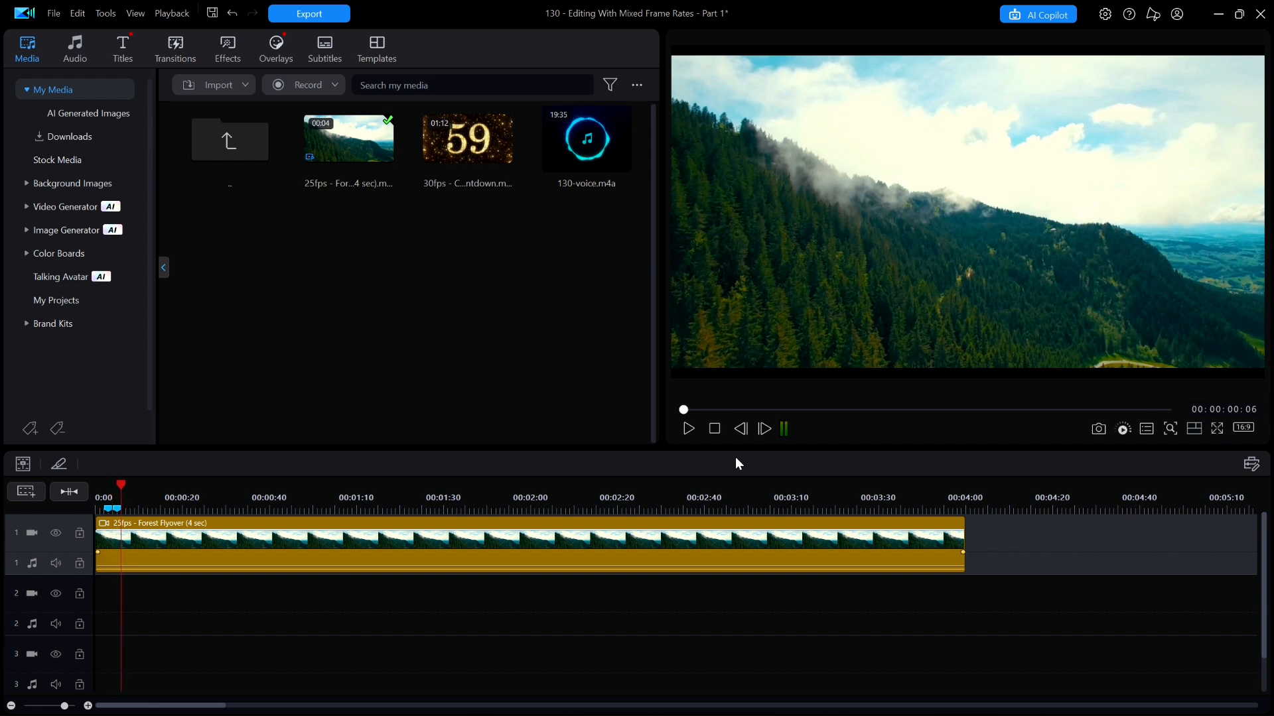
{"action": "key", "text": "period"}
{"action": "key", "text": "m"}
{"action": "key", "text": "period"}
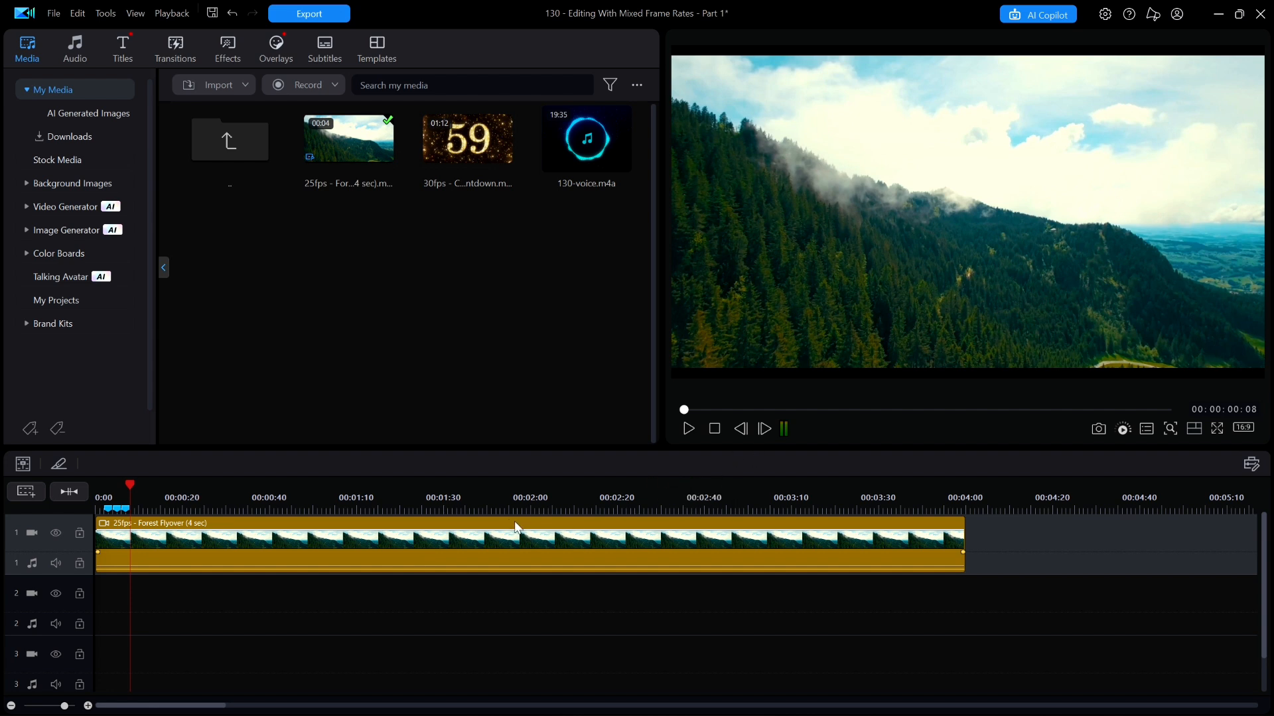
Step: Delete the forest clip at the start of track 1 using Remove and Fill Gap
{"action": "left_click", "coordinate": [499, 537]}
{"action": "key", "text": "Delete"}
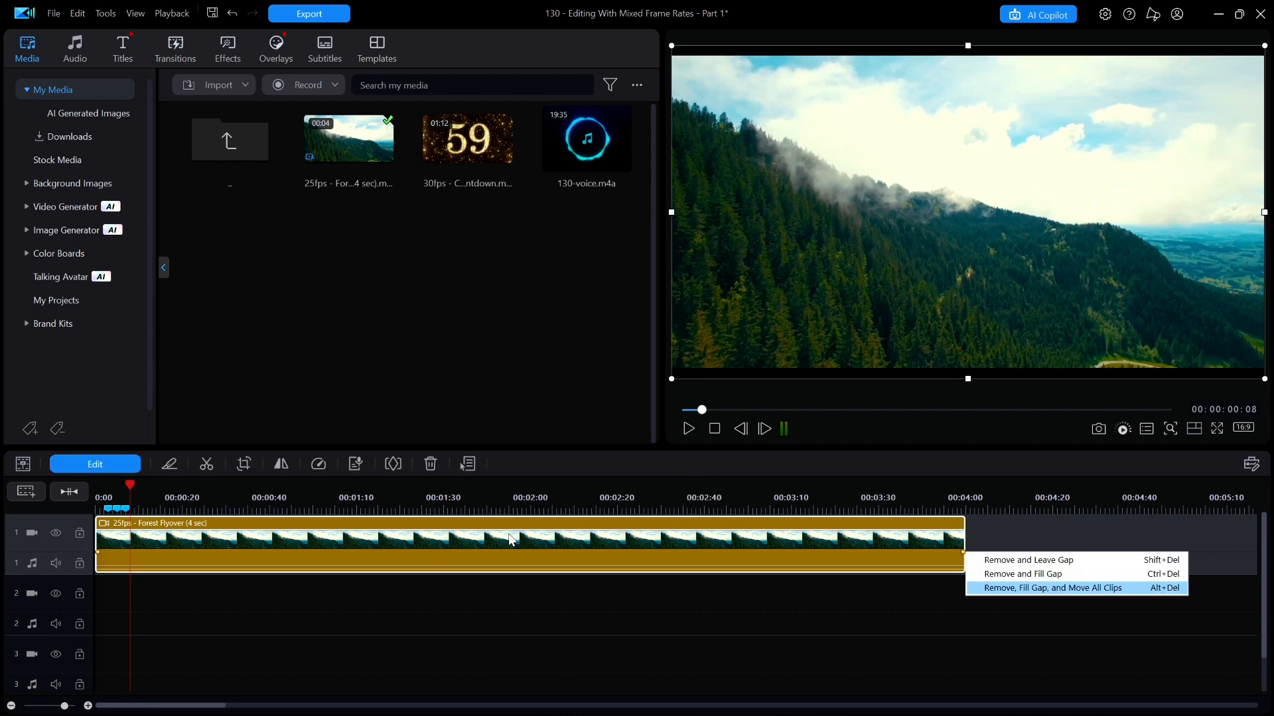
{"action": "left_click", "coordinate": [1015, 573]}
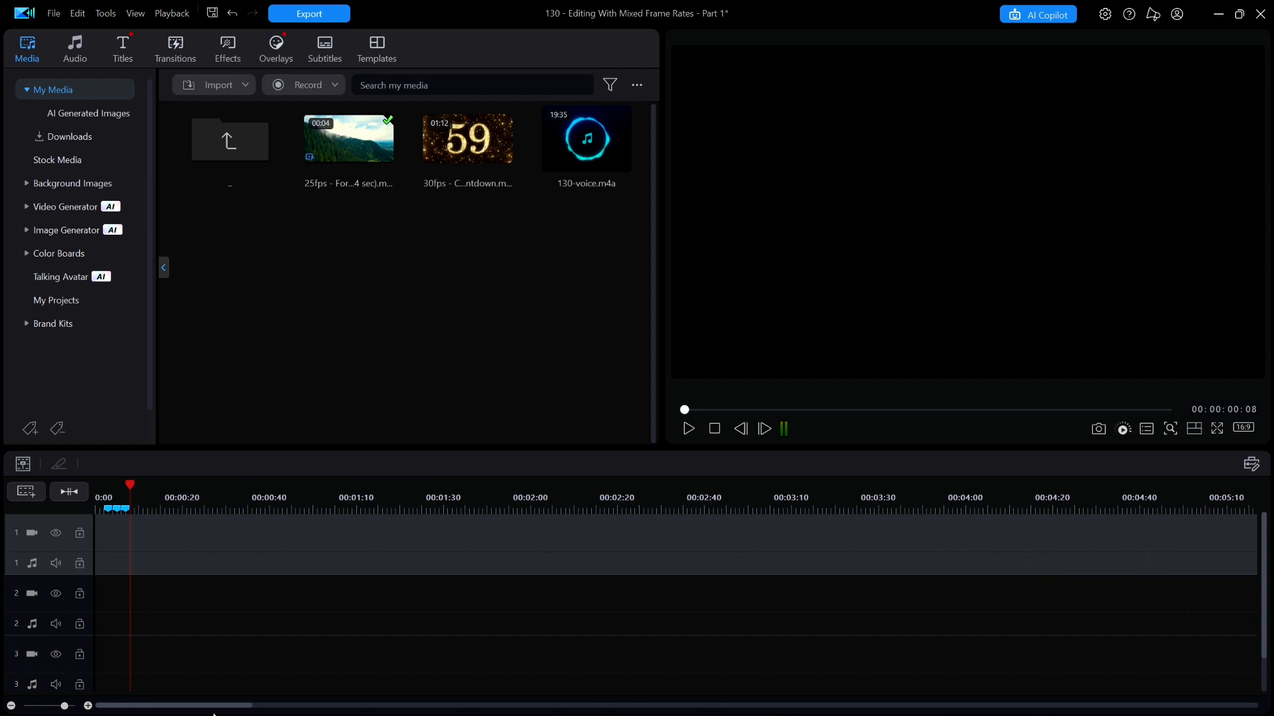
Step: Move the forest clip covered with clip markers earlier on track 1, starting at about 00:00:11:10
{"action": "left_click_drag", "start_coordinate": [229, 705], "coordinate": [1132, 692]}
{"action": "left_click_drag", "start_coordinate": [592, 548], "coordinate": [100, 552]}
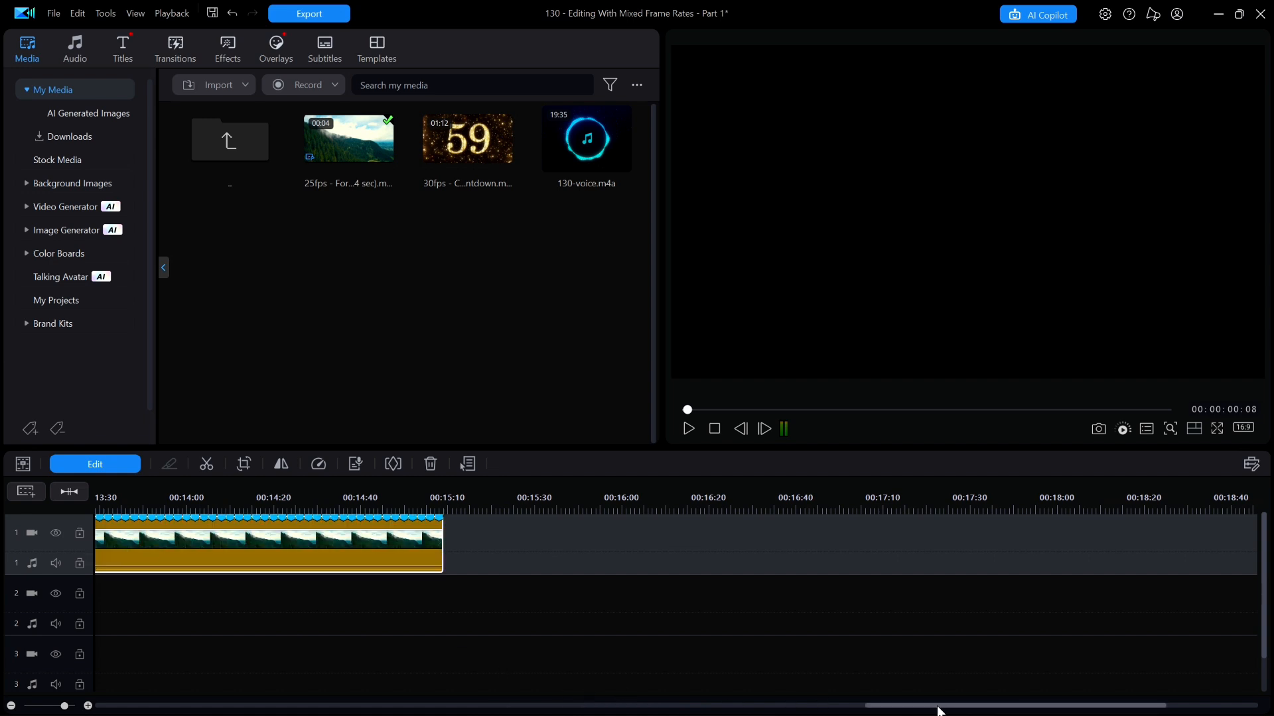
{"action": "left_click_drag", "start_coordinate": [938, 706], "coordinate": [759, 714]}
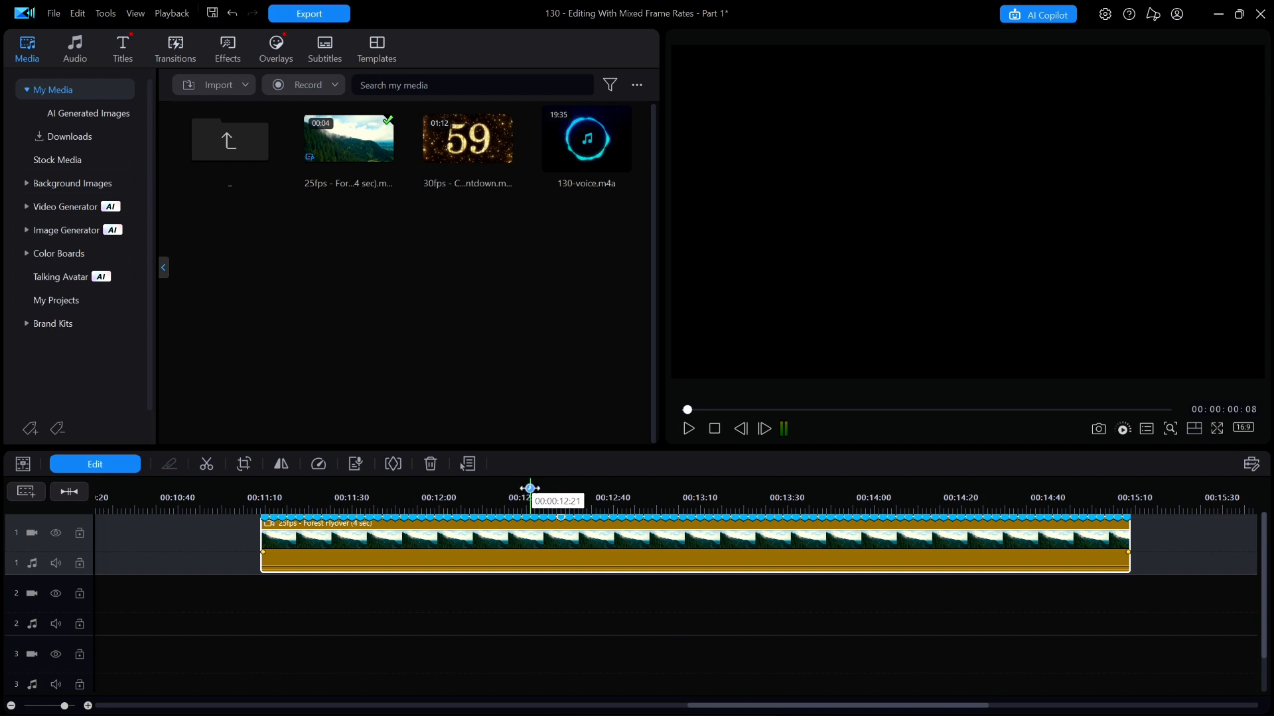
Step: Play the marker-covered forest clip from its beginning on track 1, then stop playback
{"action": "left_click", "coordinate": [529, 488]}
{"action": "key", "text": "Home"}
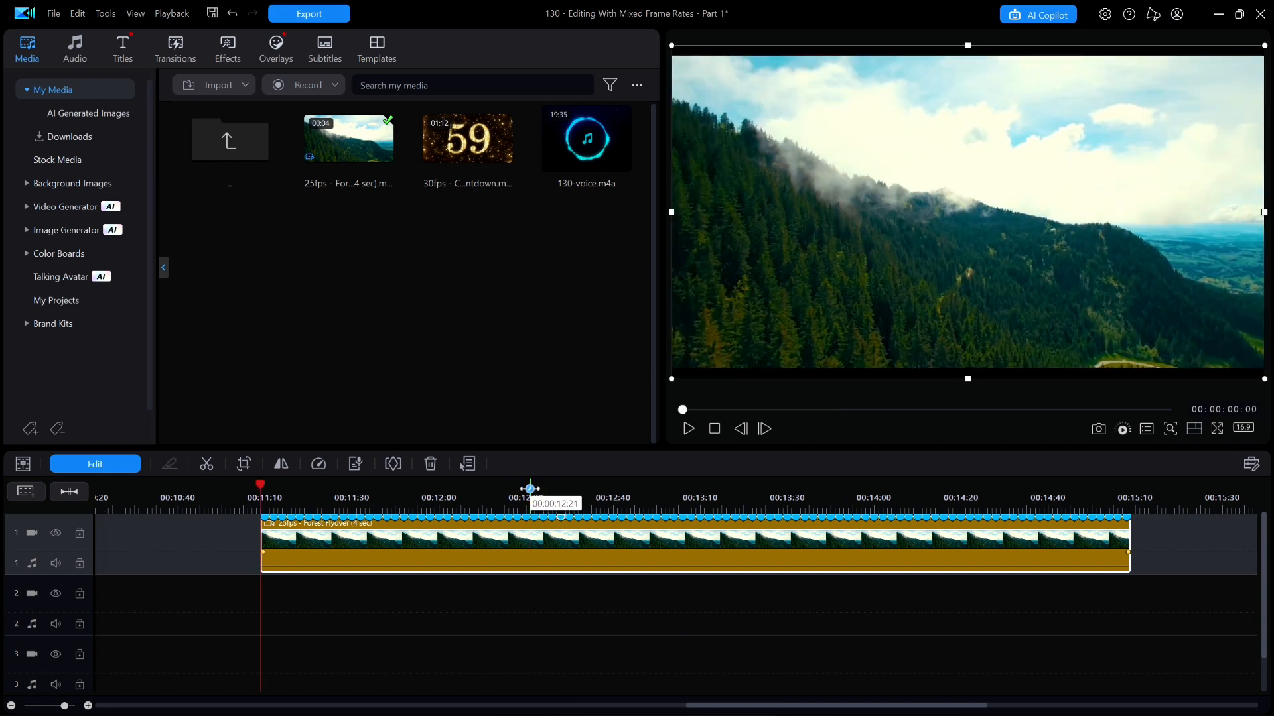
{"action": "left_click", "coordinate": [691, 427]}
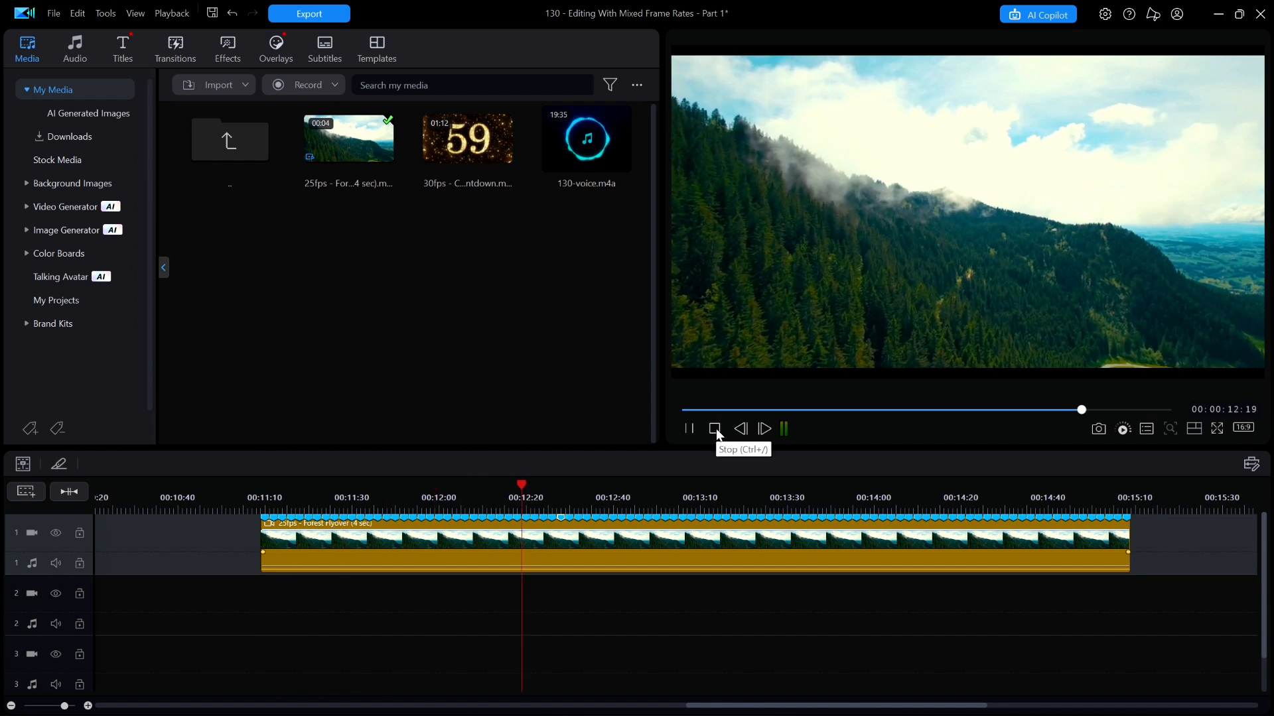
{"action": "left_click", "coordinate": [715, 428]}
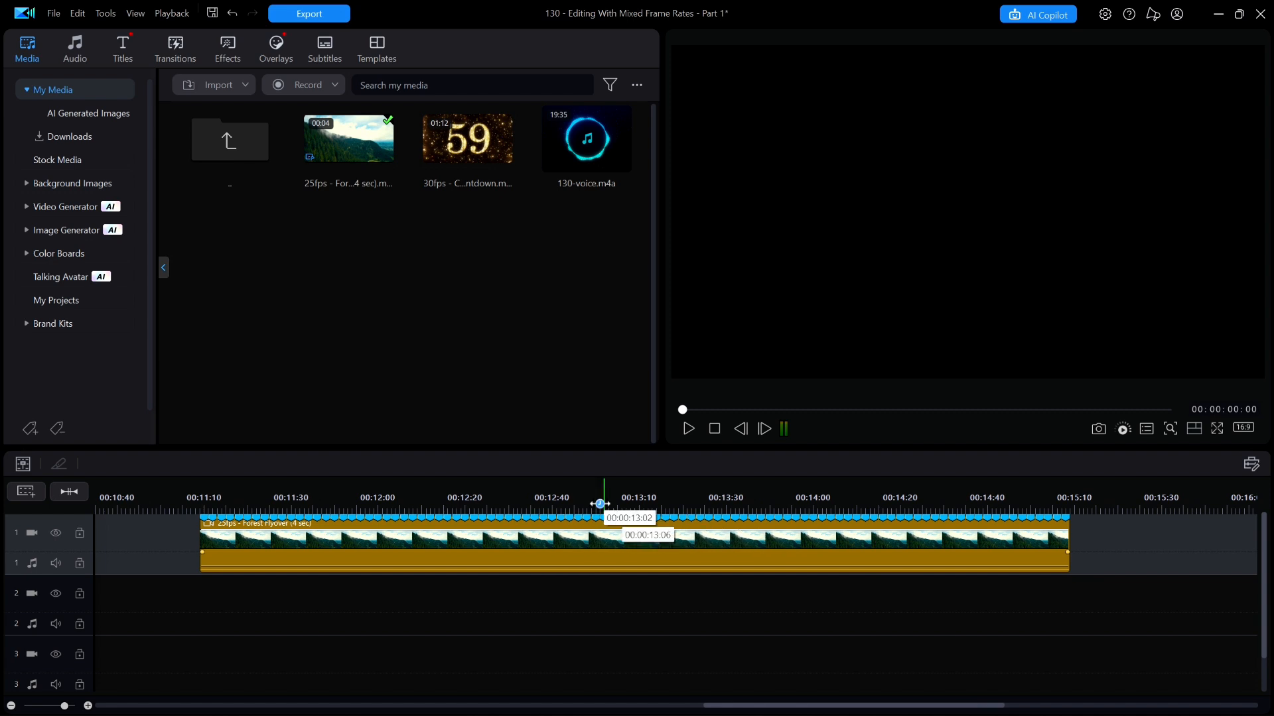
Step: Examine the forest clip's markers and advance frame by frame from 00:00:13:09 to 00:00:13:21 to compare changed and repeated frames
{"action": "mouse_move", "coordinate": [536, 493]}
{"action": "left_mouse_down"}
{"action": "mouse_move", "coordinate": [648, 505]}
{"action": "mouse_move", "coordinate": [484, 513]}
{"action": "mouse_move", "coordinate": [534, 515]}
{"action": "left_mouse_up"}
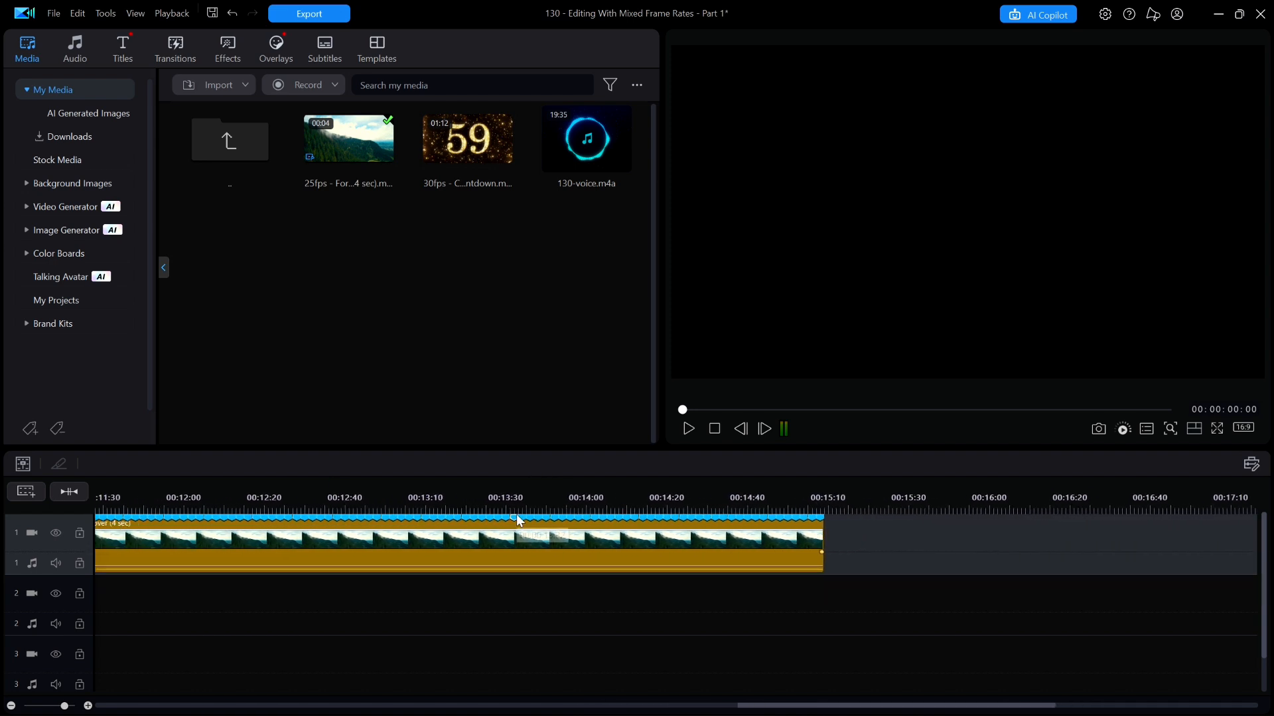
{"action": "left_click", "coordinate": [421, 488]}
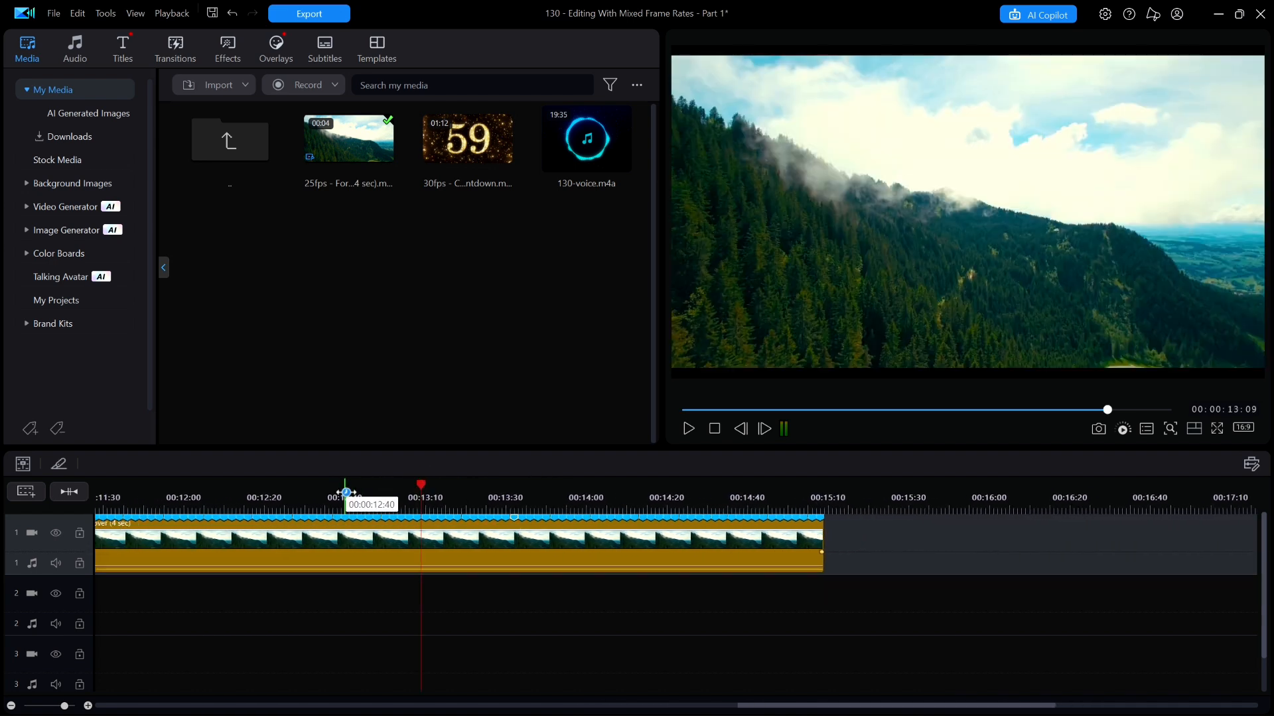
{"action": "left_click_drag", "start_coordinate": [345, 492], "coordinate": [791, 496]}
{"action": "left_click_drag", "start_coordinate": [783, 499], "coordinate": [709, 503]}
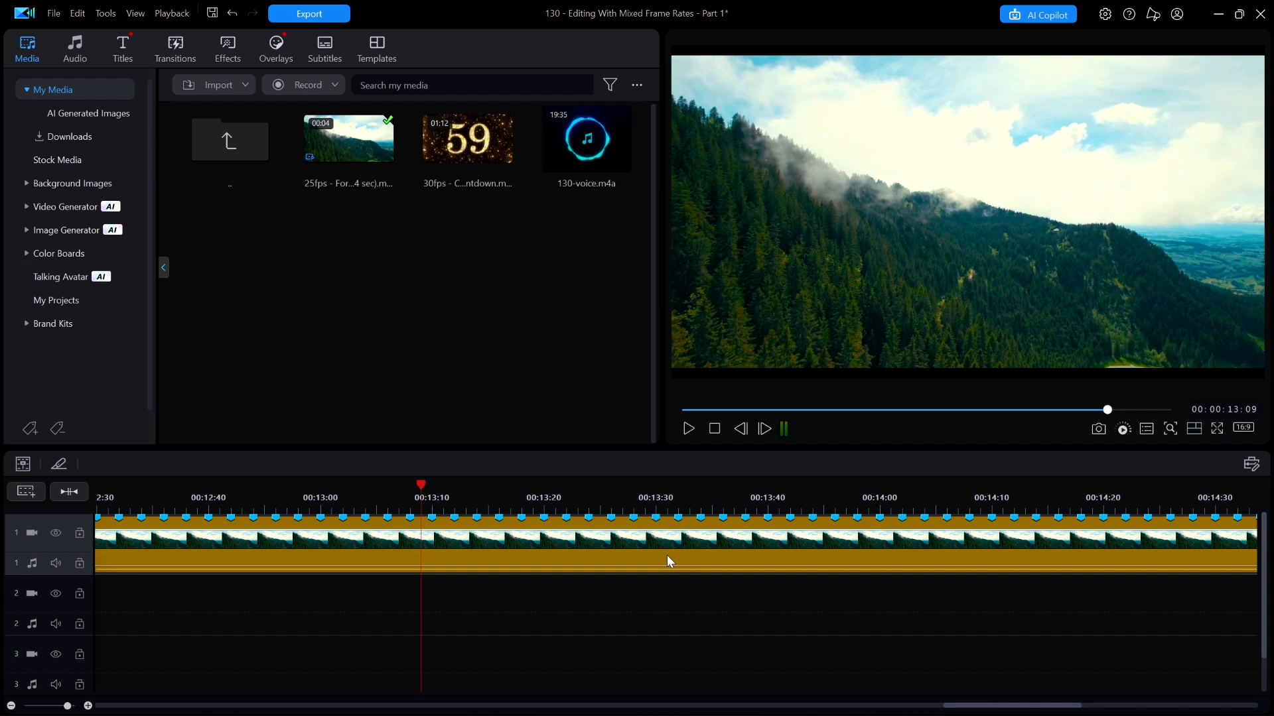
{"action": "left_click_drag", "start_coordinate": [800, 492], "coordinate": [509, 536]}
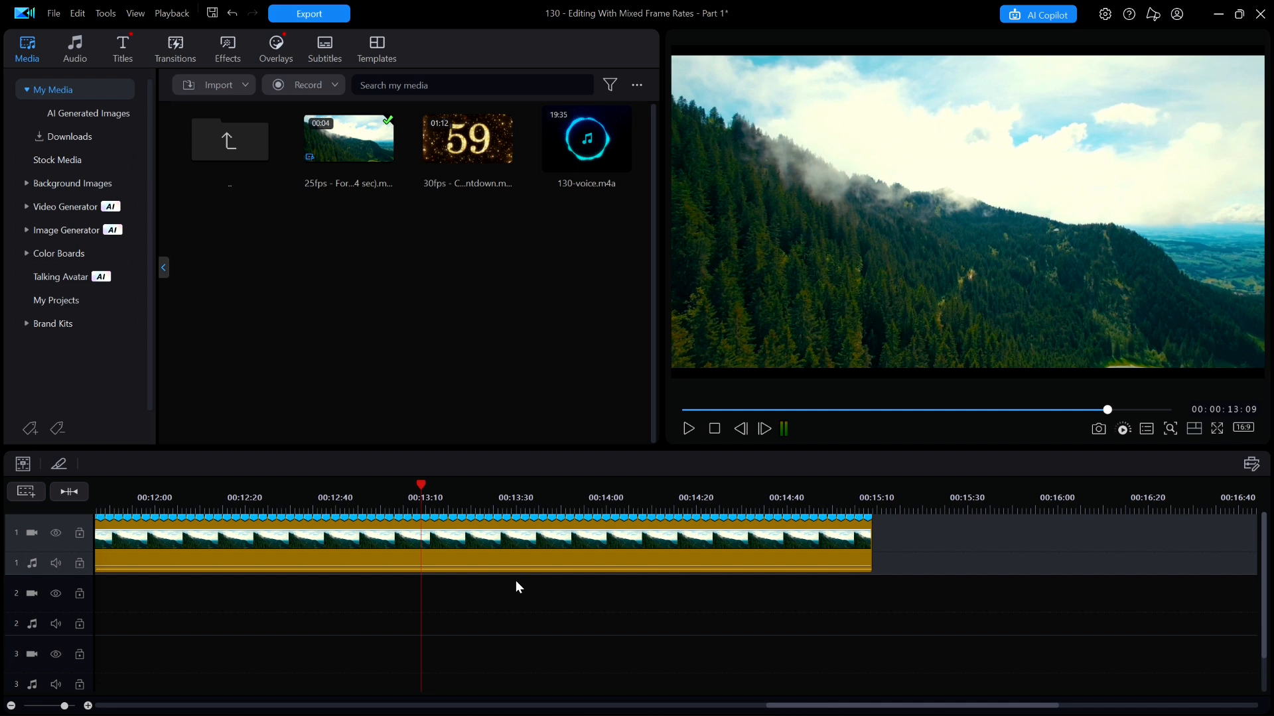
{"action": "left_click", "coordinate": [764, 429]}
{"action": "left_click", "coordinate": [764, 429]}
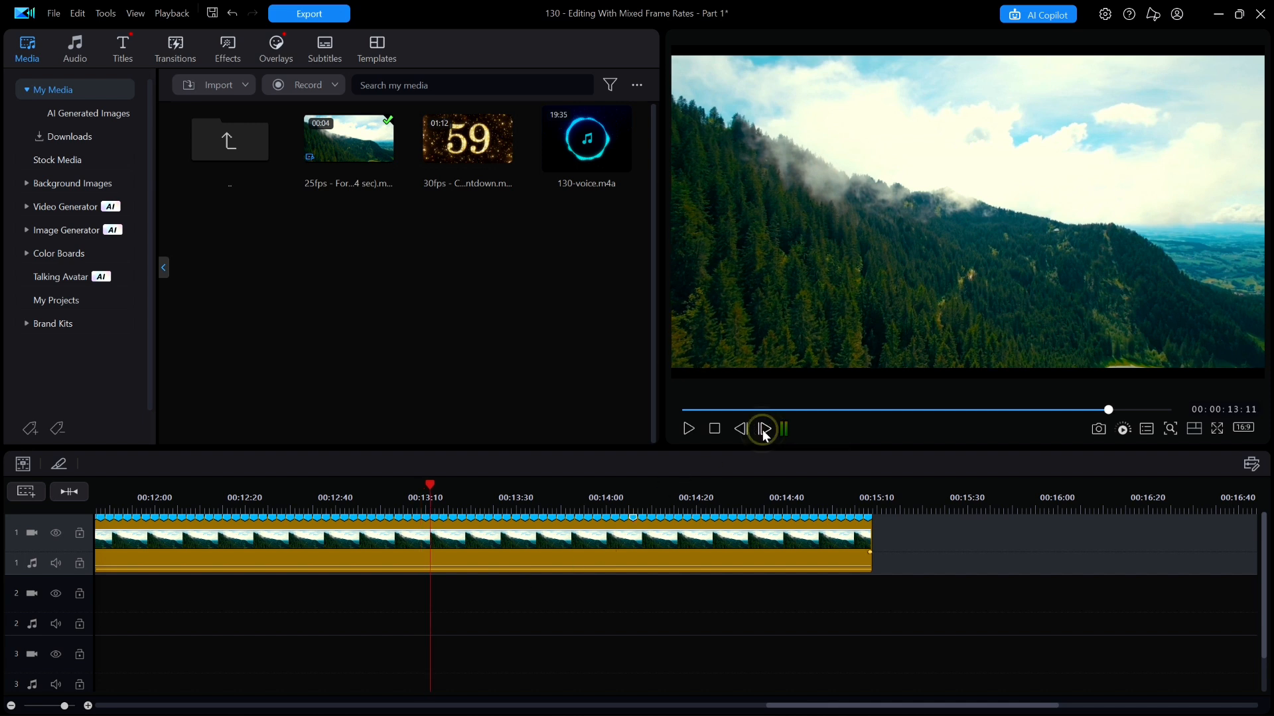
{"action": "left_click", "coordinate": [764, 429]}
{"action": "left_click", "coordinate": [764, 430]}
{"action": "left_click", "coordinate": [764, 429]}
{"action": "left_click", "coordinate": [765, 429]}
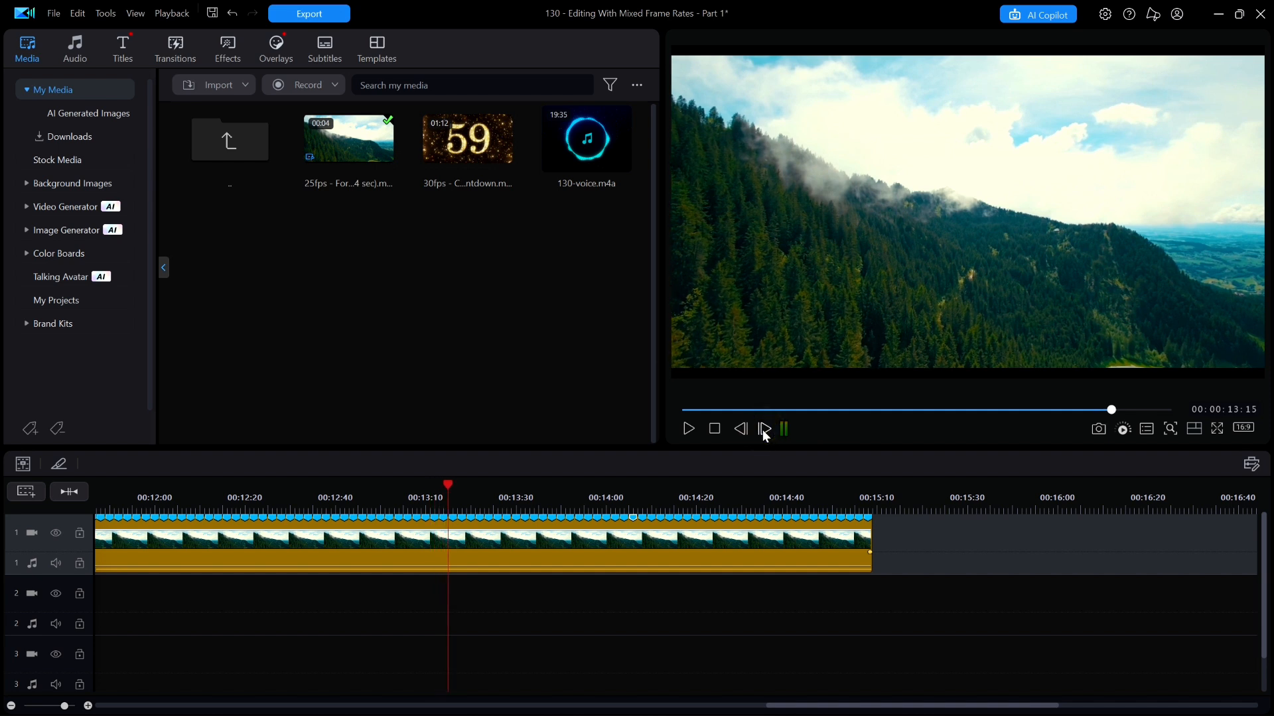
{"action": "left_click", "coordinate": [764, 429]}
{"action": "left_click", "coordinate": [764, 429]}
{"action": "left_click", "coordinate": [764, 429]}
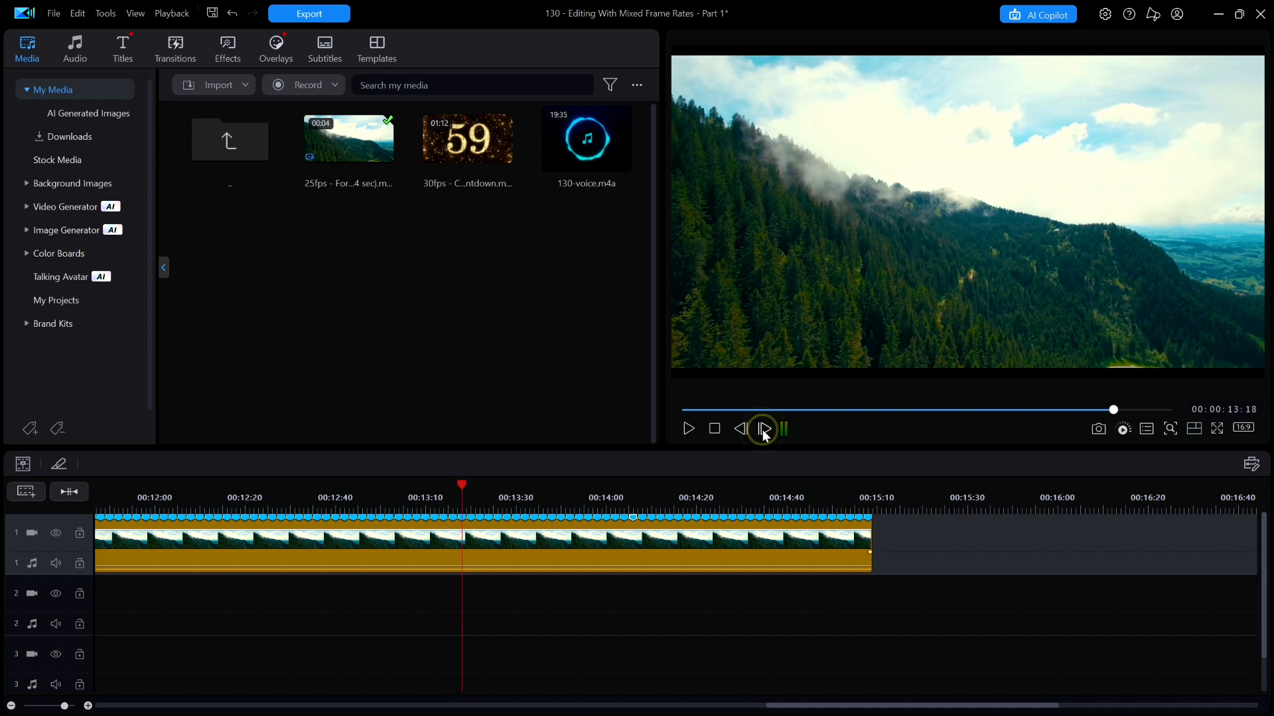
{"action": "left_click", "coordinate": [764, 429]}
{"action": "left_click", "coordinate": [765, 429]}
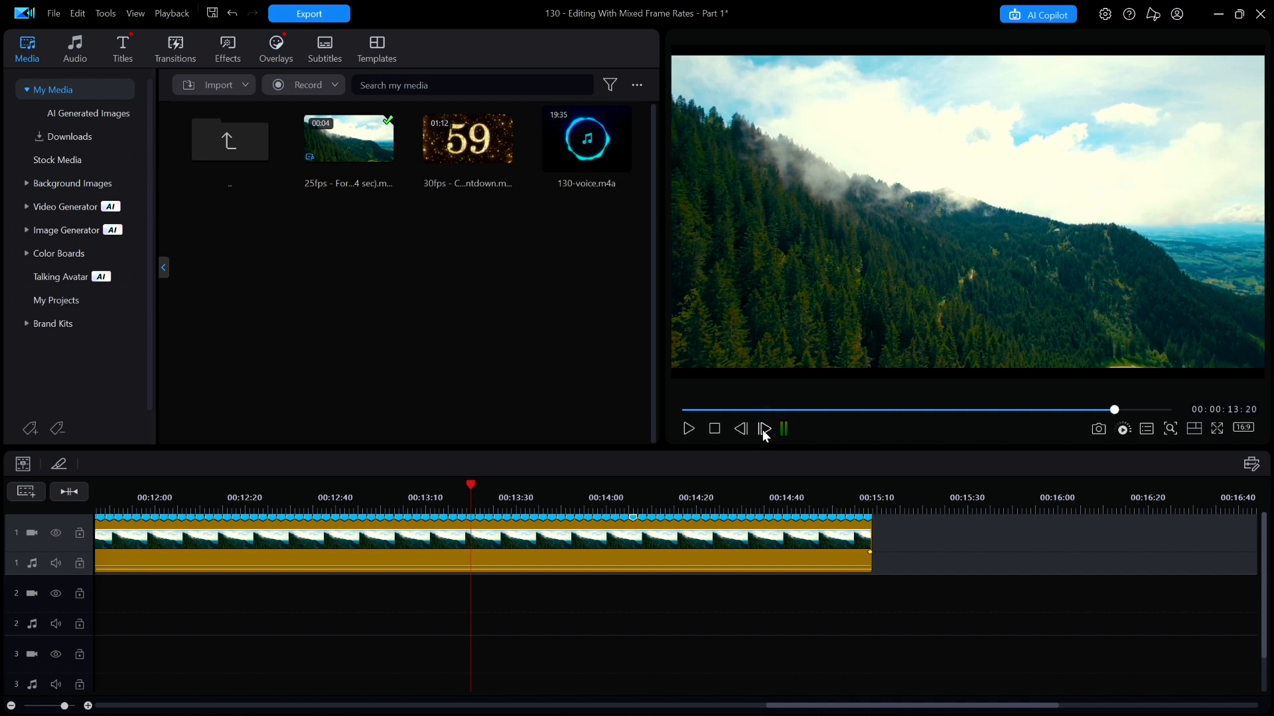
{"action": "left_click", "coordinate": [765, 429]}
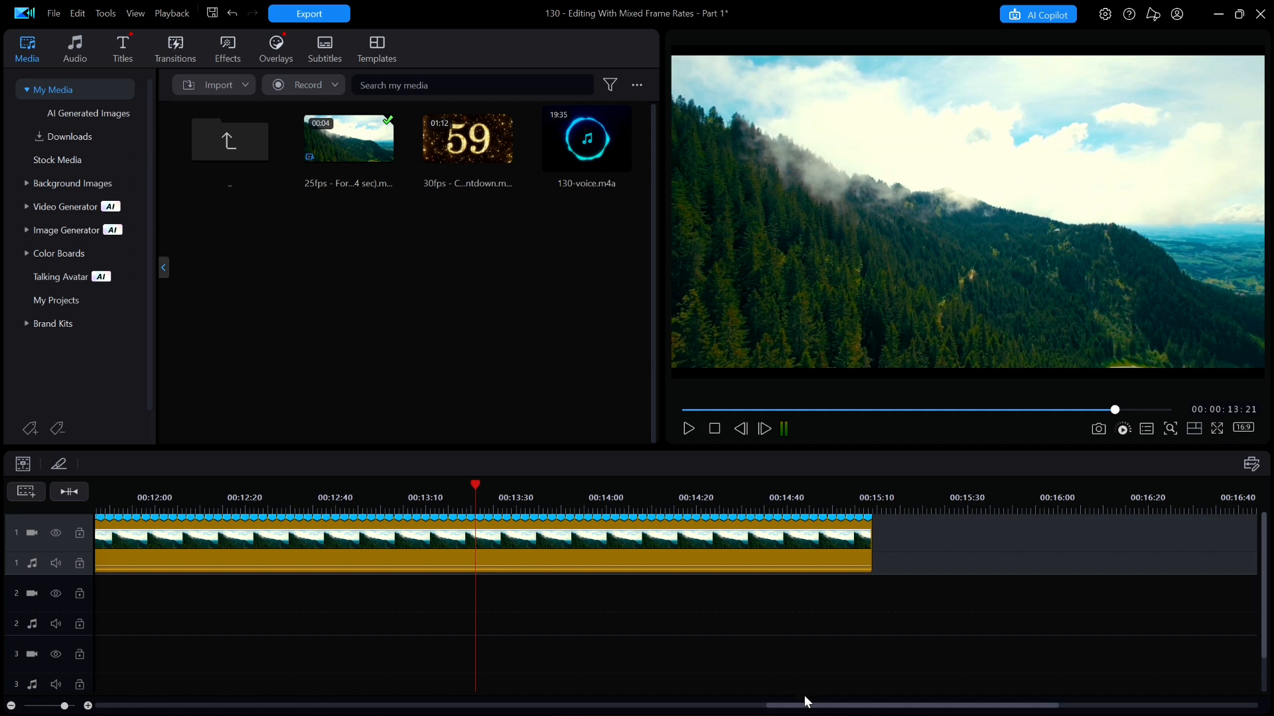
Step: Return to the start of the timeline and open a new workspace without saving the current project's changes
{"action": "left_click_drag", "start_coordinate": [806, 705], "coordinate": [751, 705]}
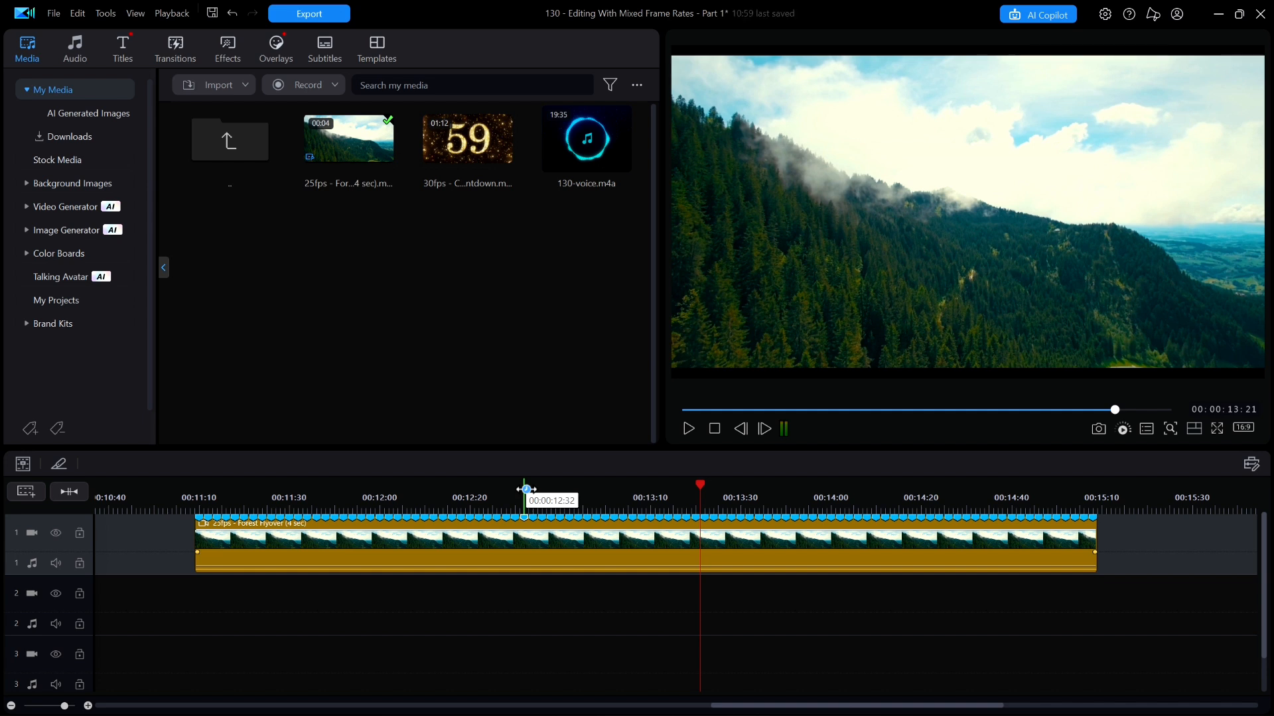
{"action": "key", "text": "Home"}
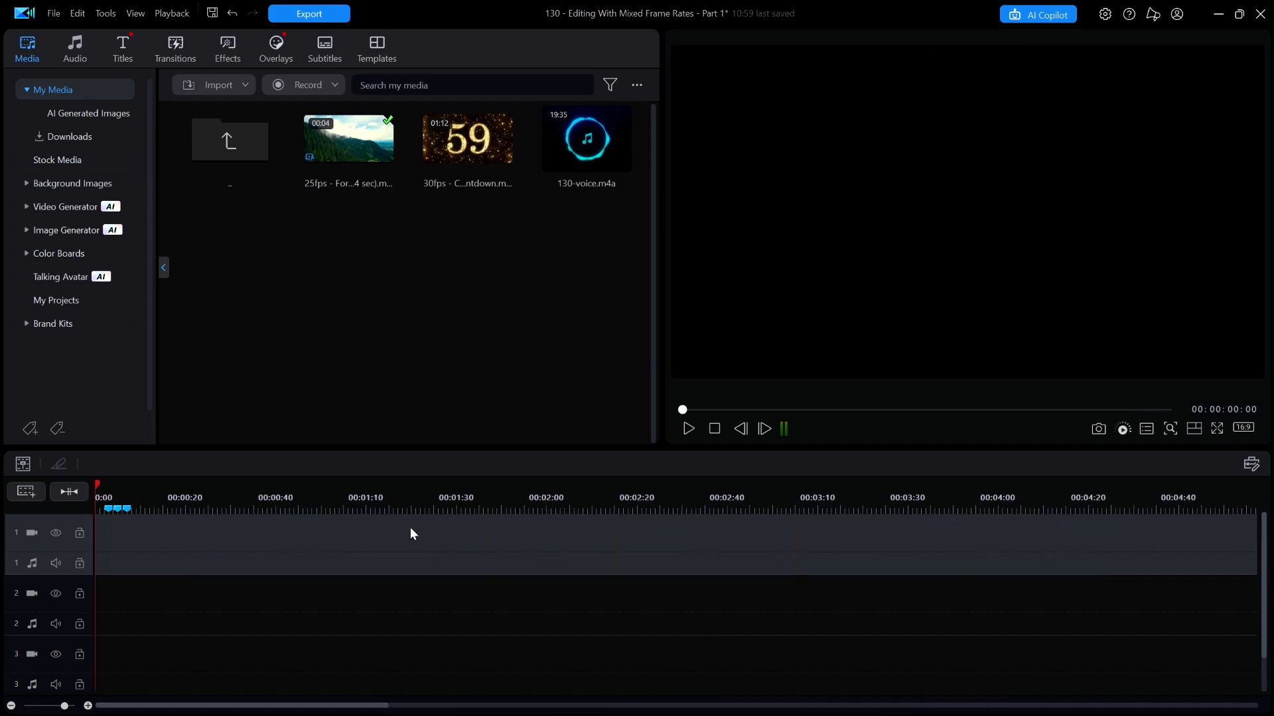
{"action": "left_click", "coordinate": [50, 14]}
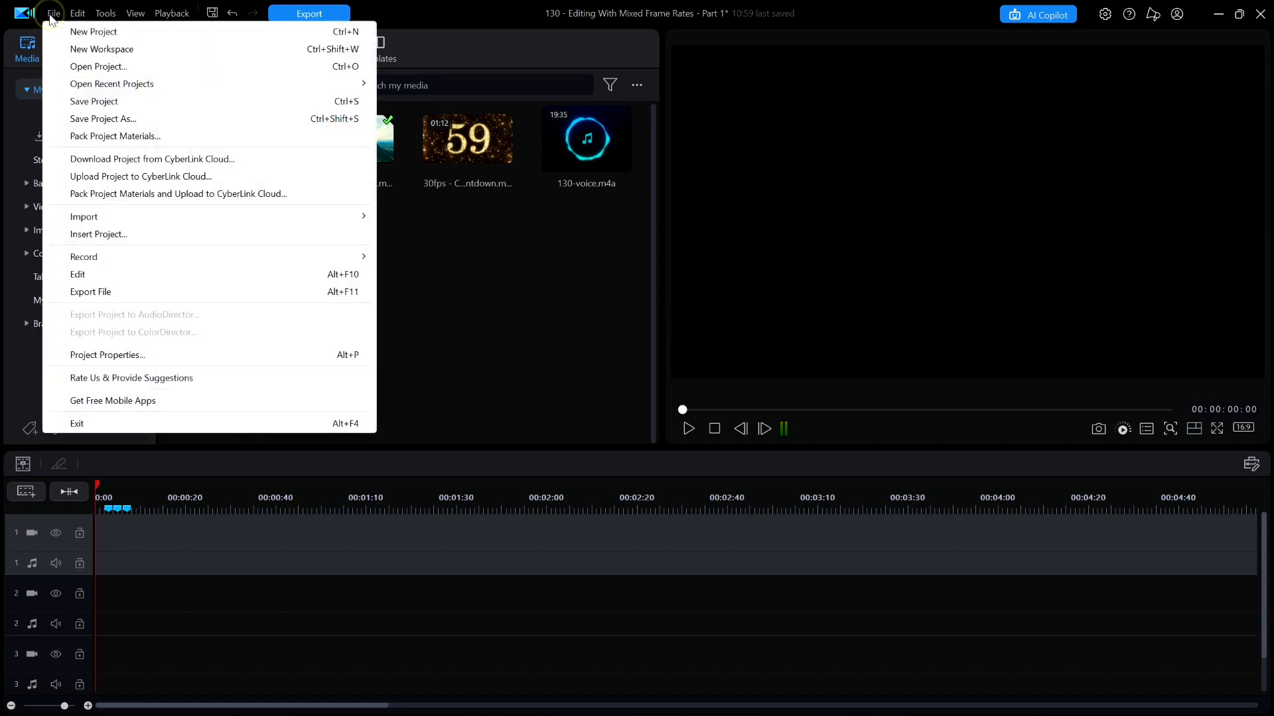
{"action": "left_click", "coordinate": [124, 51]}
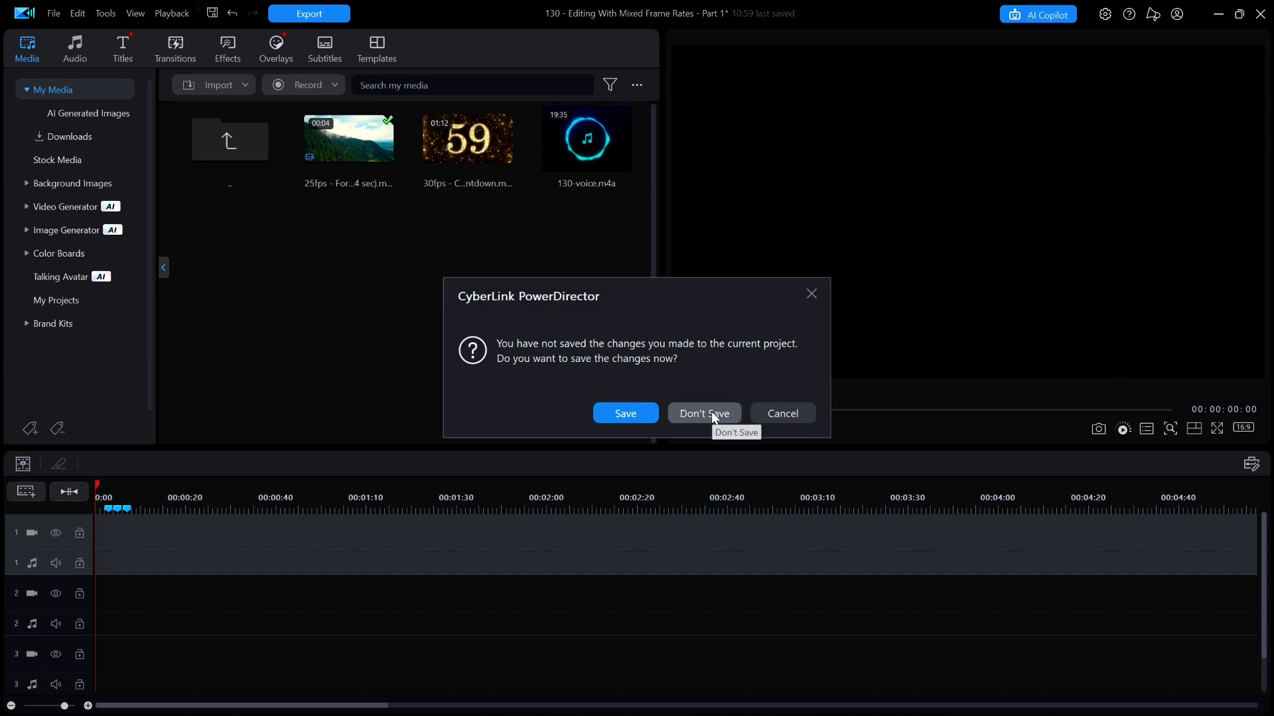
{"action": "left_click", "coordinate": [711, 412]}
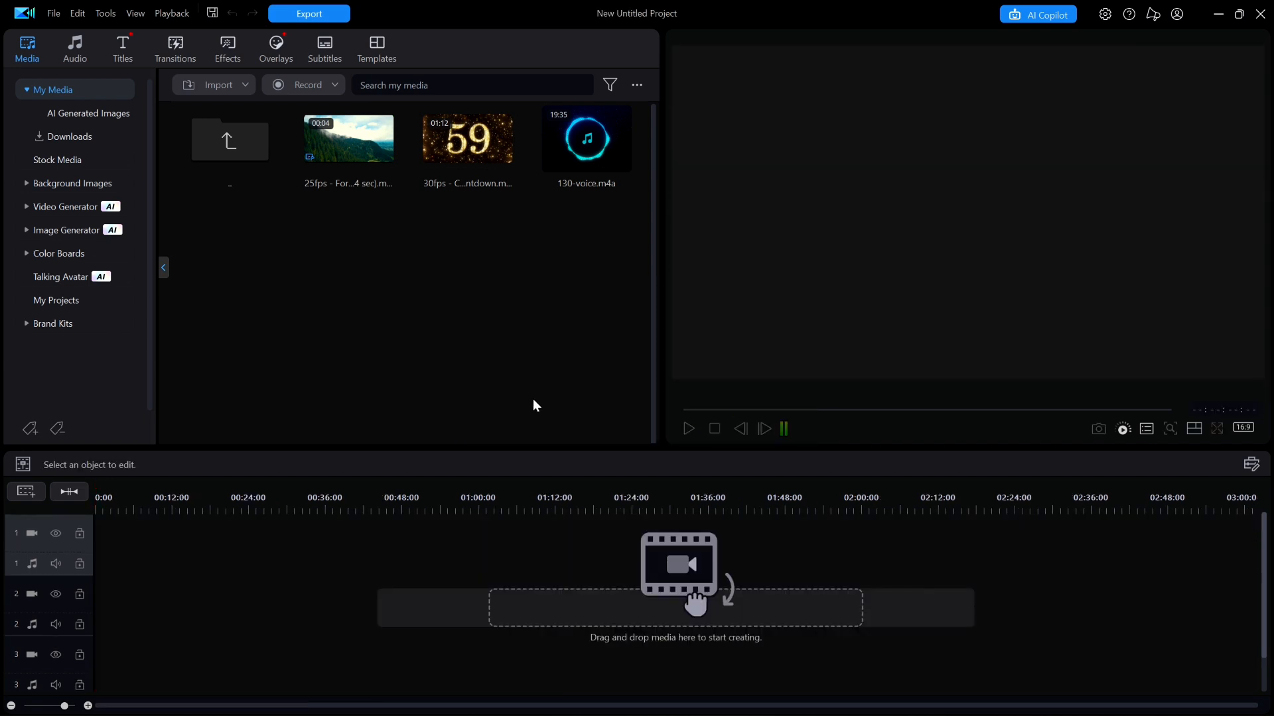
Step: Set the timeline frame rate to 60 FPS (NTSC) in the preferences
{"action": "left_click", "coordinate": [1105, 14]}
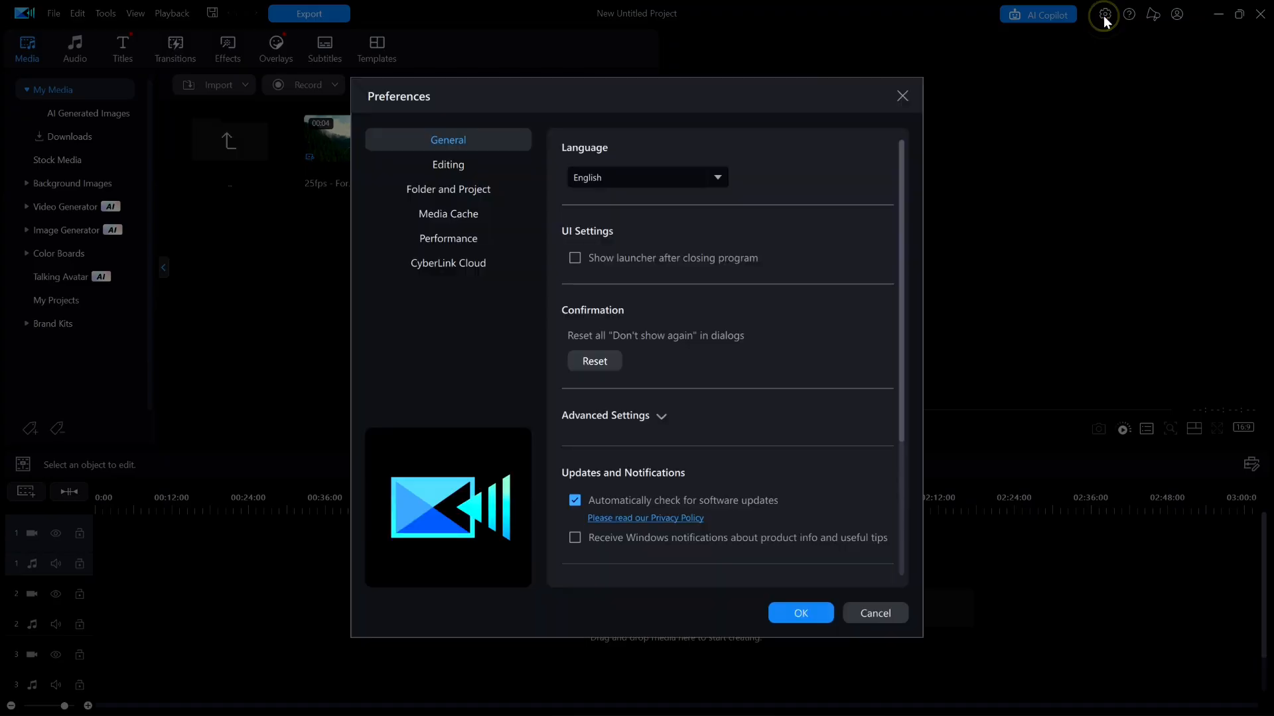
{"action": "left_click", "coordinate": [661, 416]}
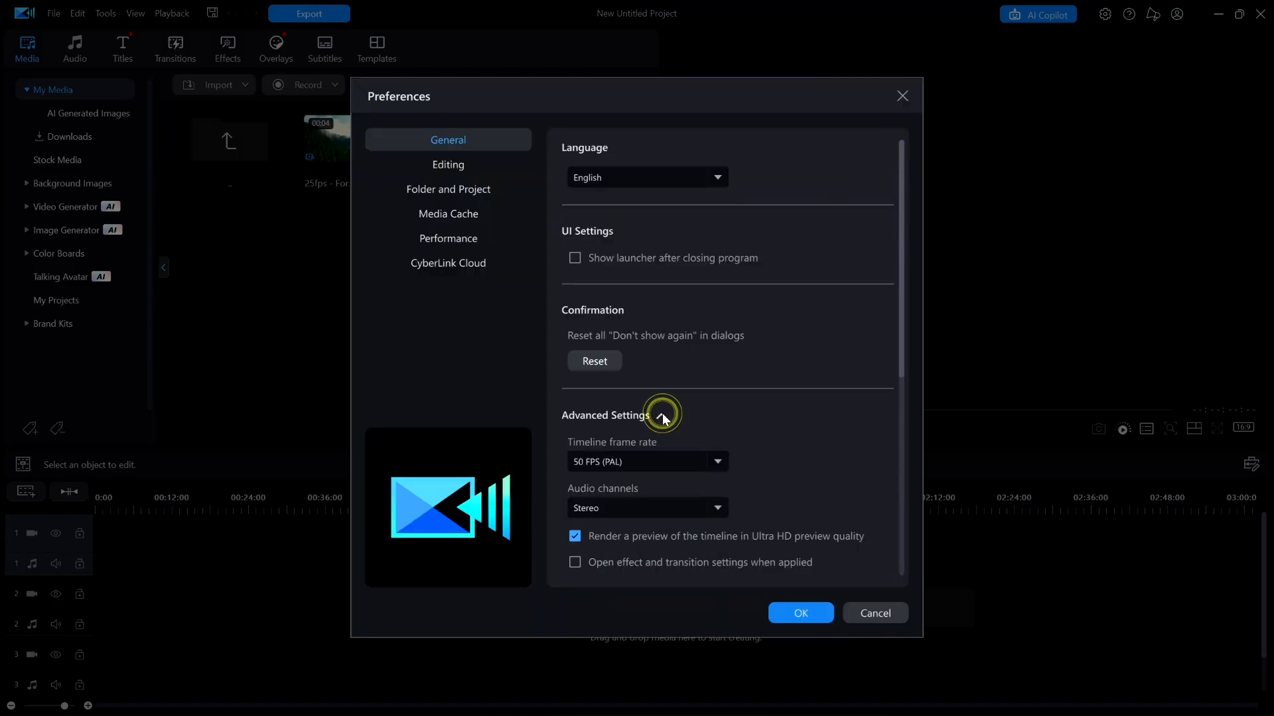
{"action": "left_click", "coordinate": [717, 462]}
{"action": "left_click", "coordinate": [613, 579]}
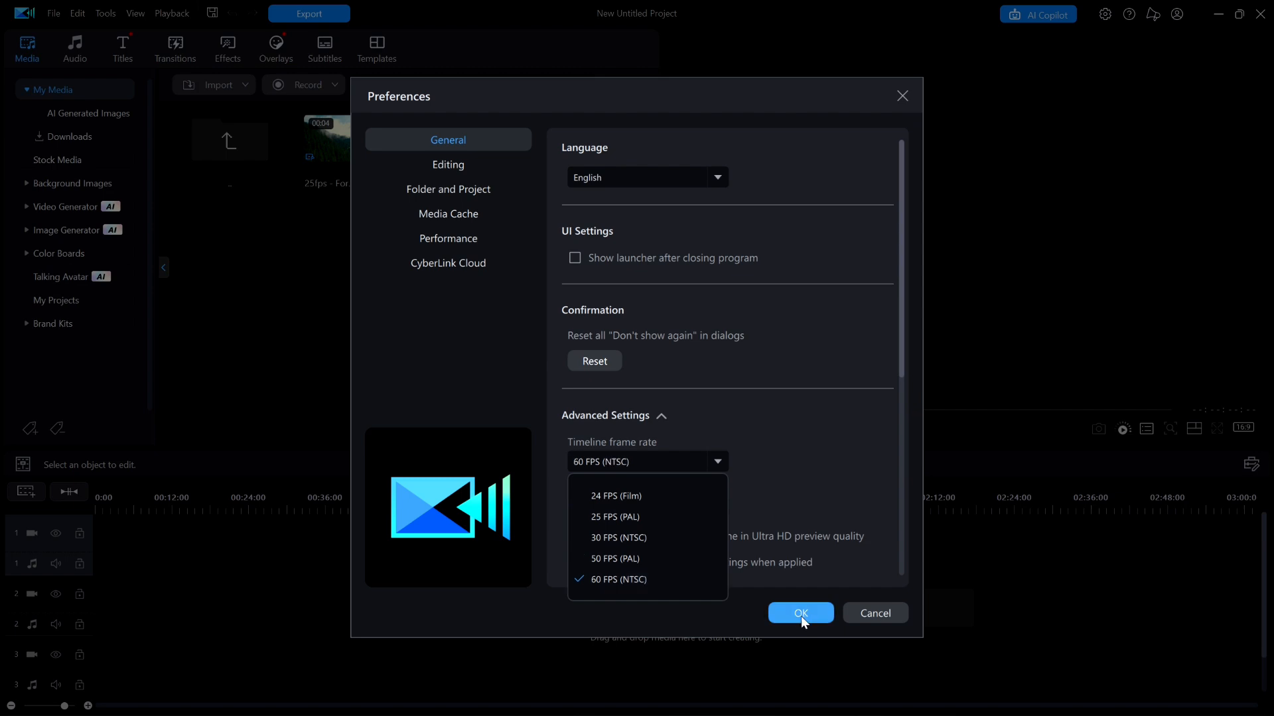
{"action": "left_click", "coordinate": [801, 616]}
Step: Examine the 30fps Countdown clip's properties for its actual frame rate, then close them
{"action": "left_click", "coordinate": [445, 197]}
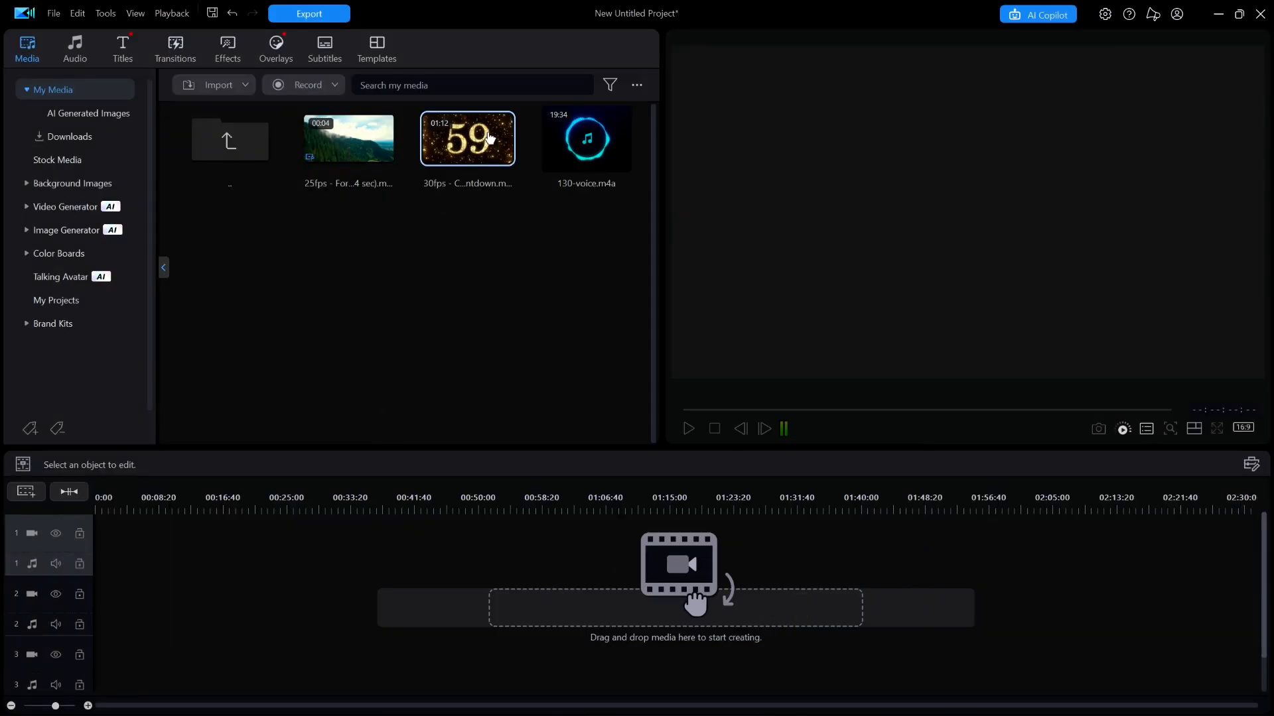
{"action": "mouse_move", "coordinate": [469, 189]}
{"action": "right_click", "coordinate": [451, 145]}
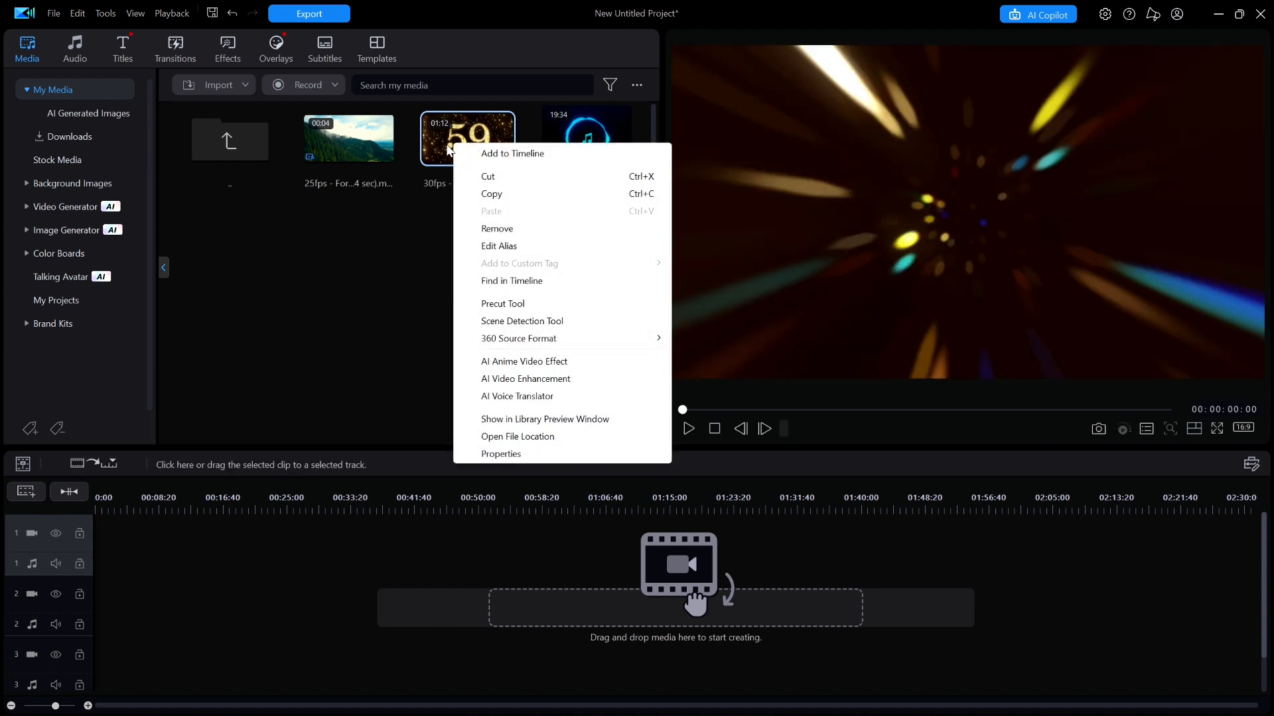
{"action": "left_click", "coordinate": [497, 455]}
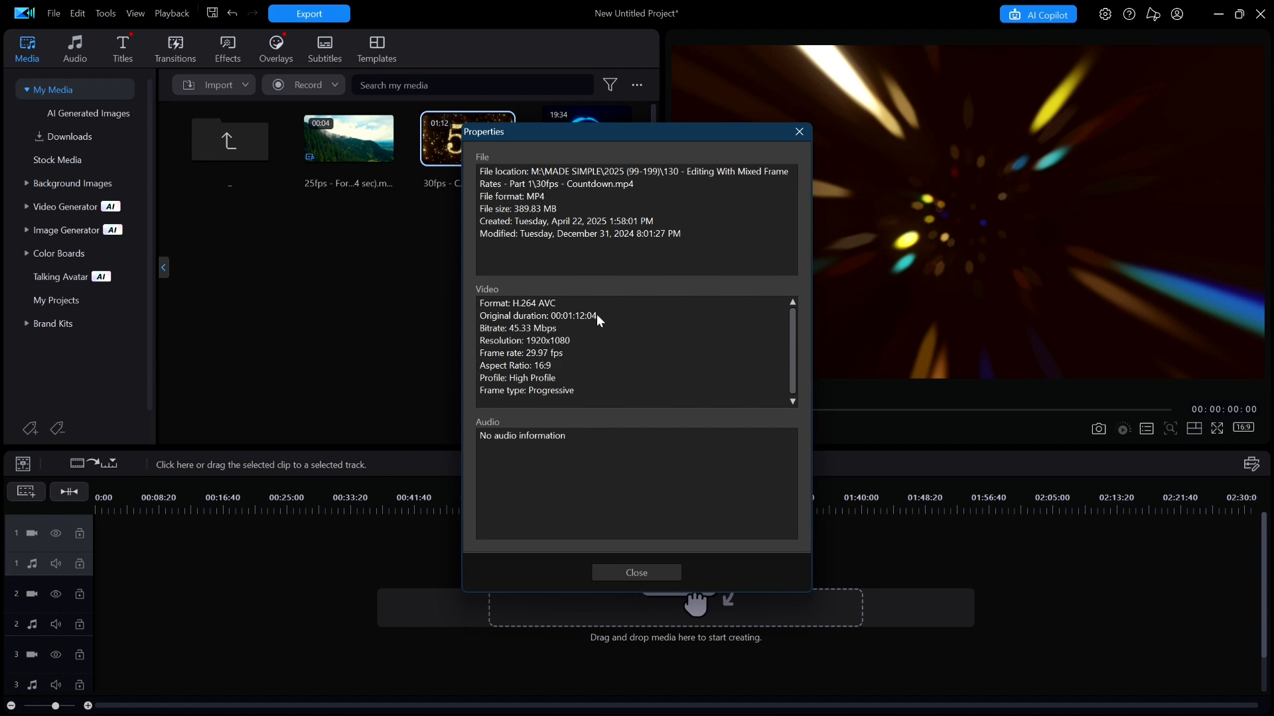
{"action": "left_click", "coordinate": [801, 132]}
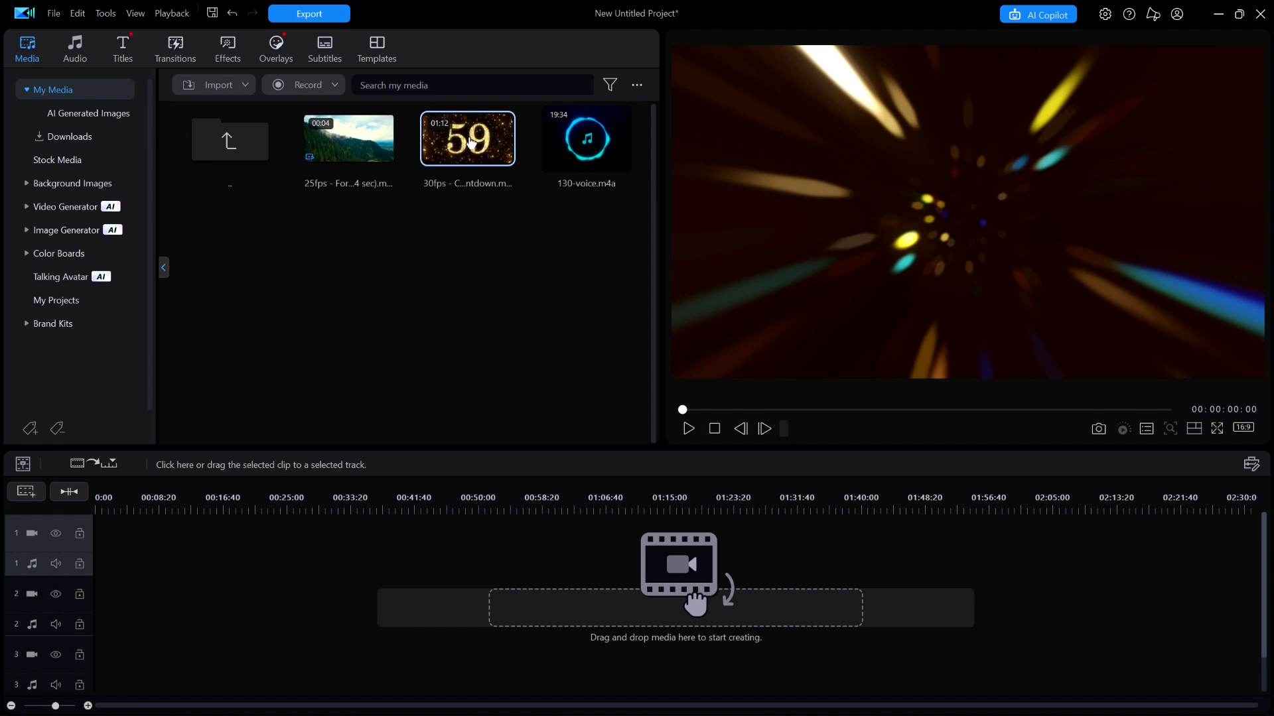
Step: Place the 30fps Countdown clip at the start of track 1 and play it on the 60 FPS timeline
{"action": "left_click_drag", "start_coordinate": [469, 141], "coordinate": [101, 554]}
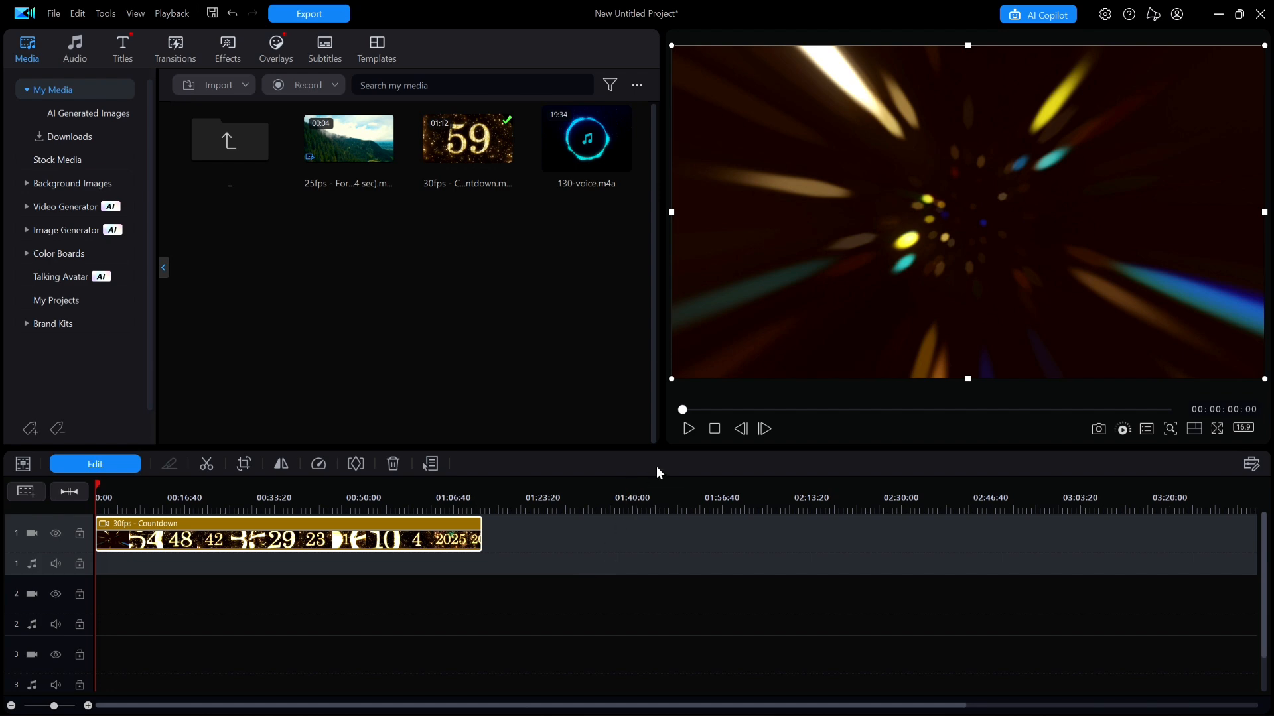
{"action": "left_click", "coordinate": [688, 429]}
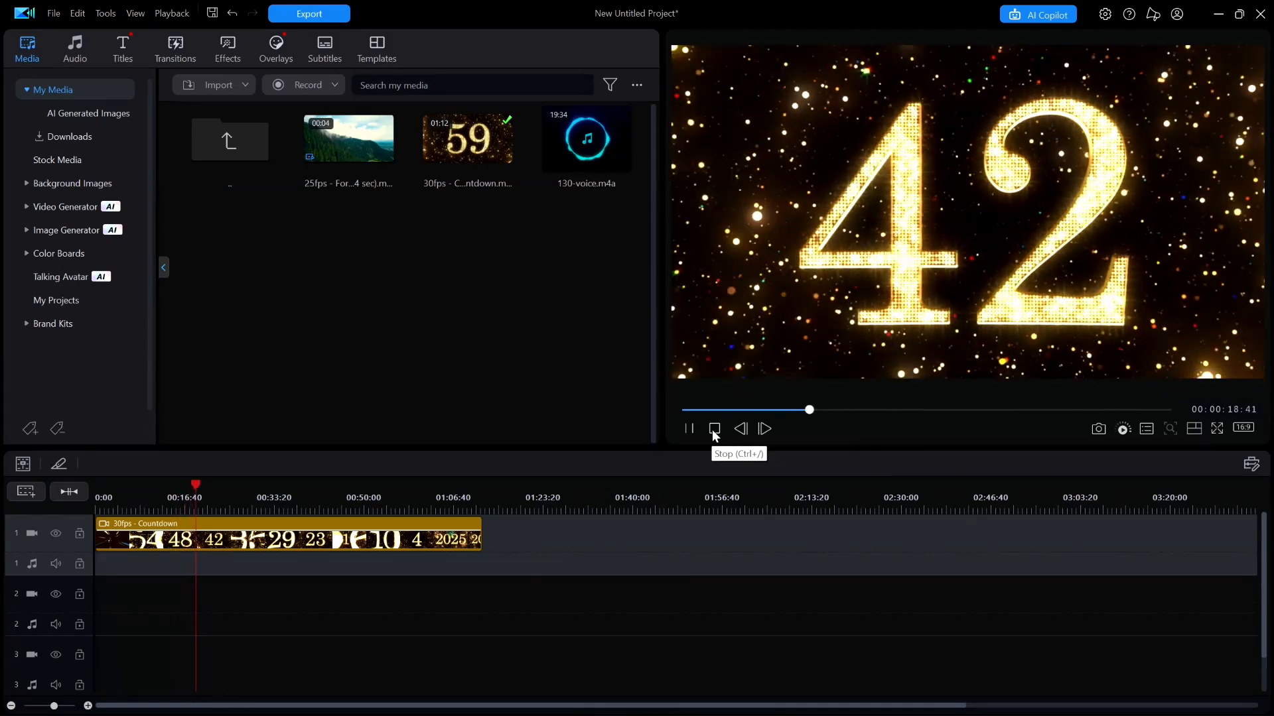
{"action": "left_click", "coordinate": [715, 431]}
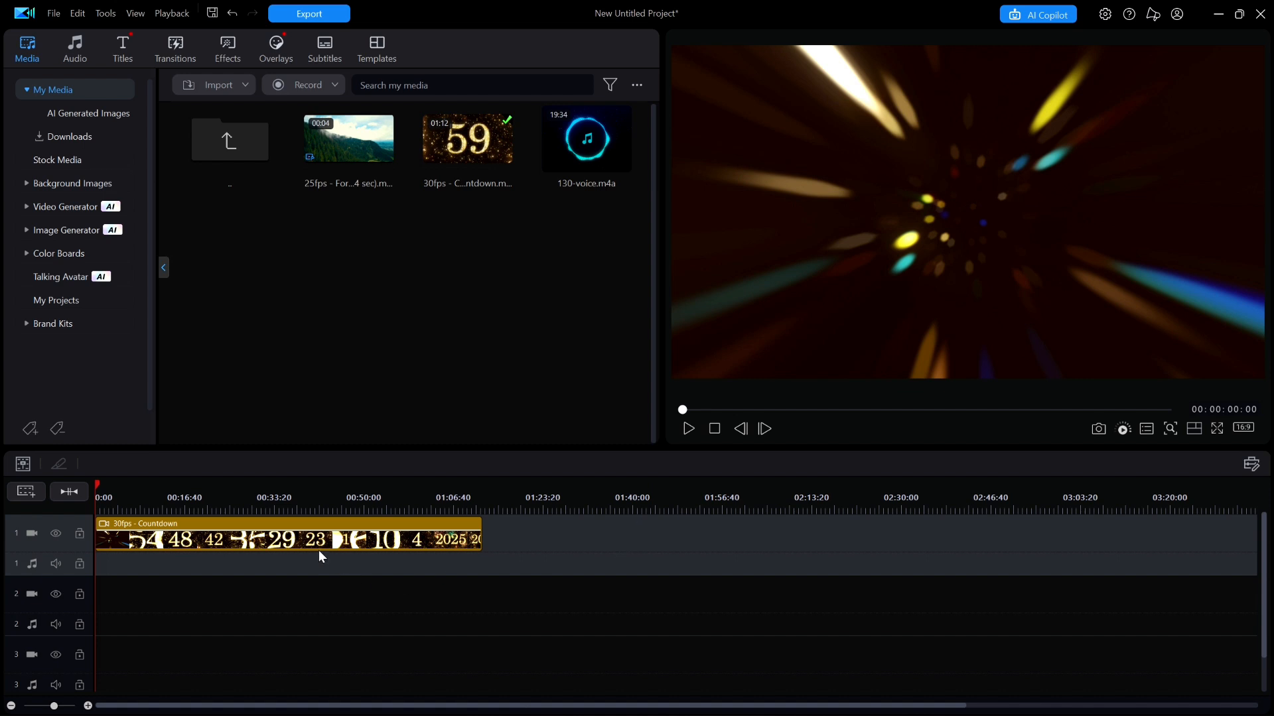
Step: Delete the countdown clip from track 1
{"action": "left_click", "coordinate": [300, 535]}
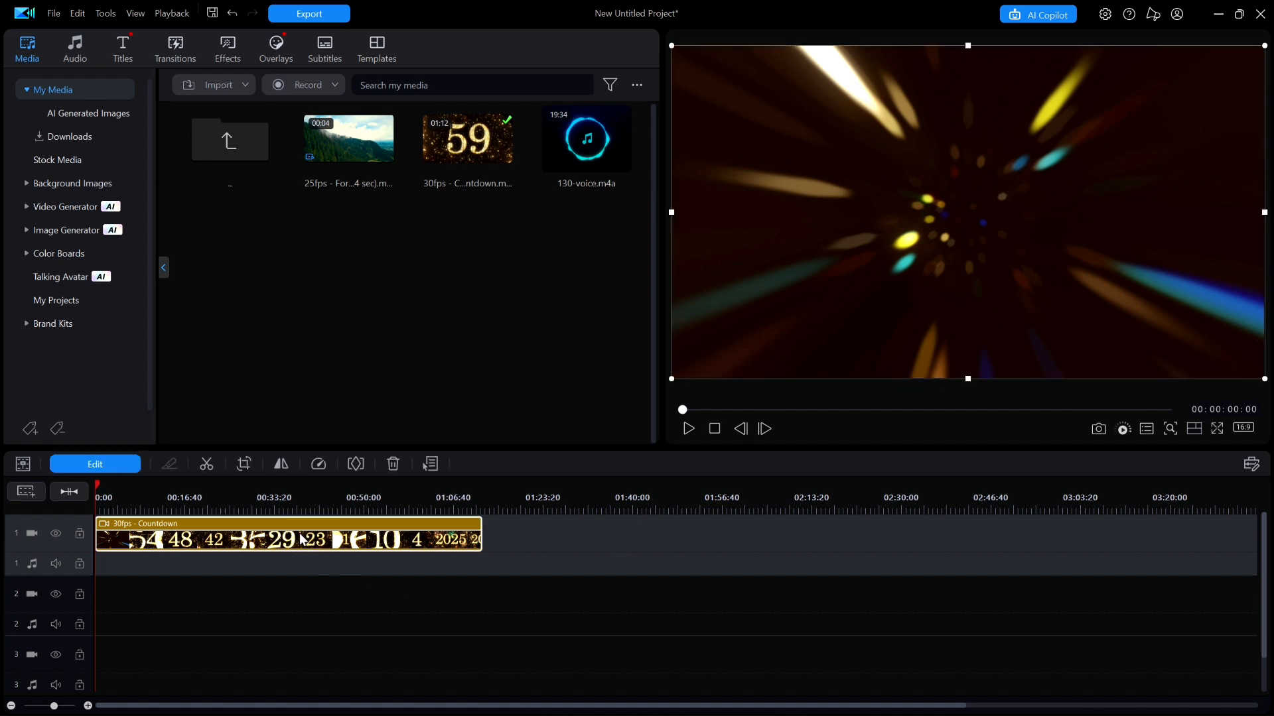
{"action": "key", "text": "Delete"}
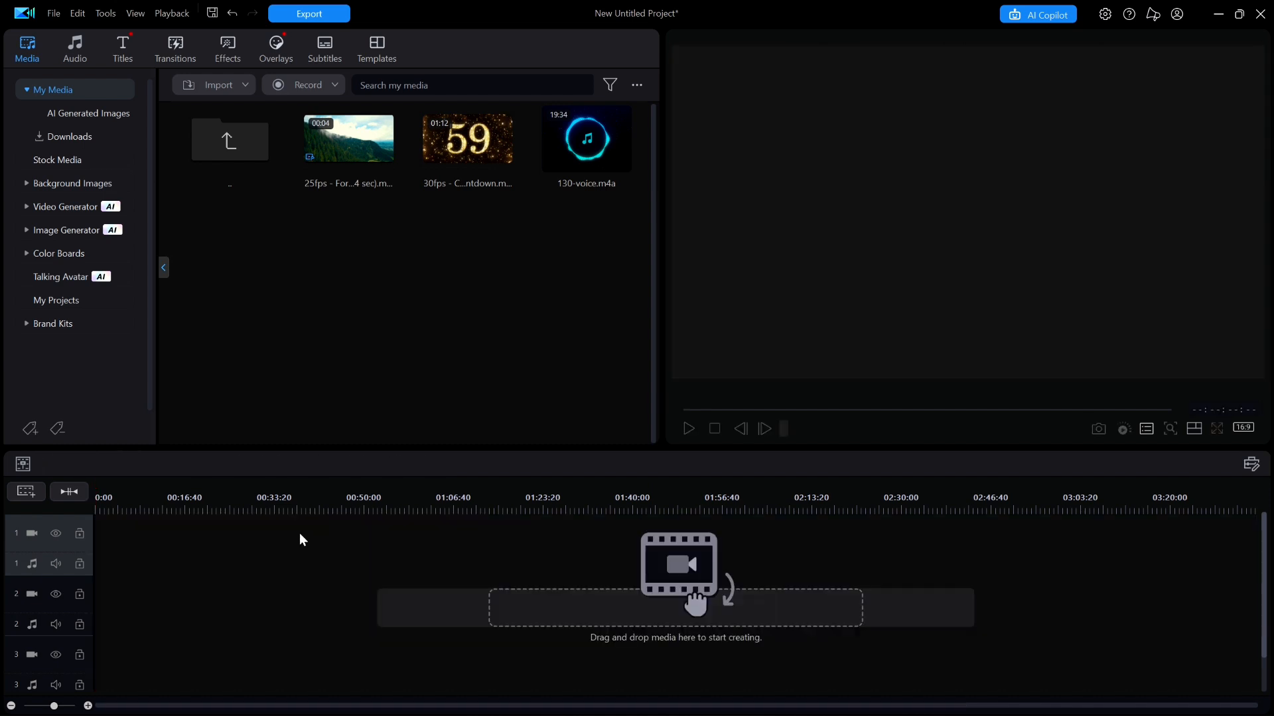
Step: Preview the 30fps Countdown clip directly from the media library, then advance it frame by frame from its start to 00:00:00:09
{"action": "double_click", "coordinate": [467, 146]}
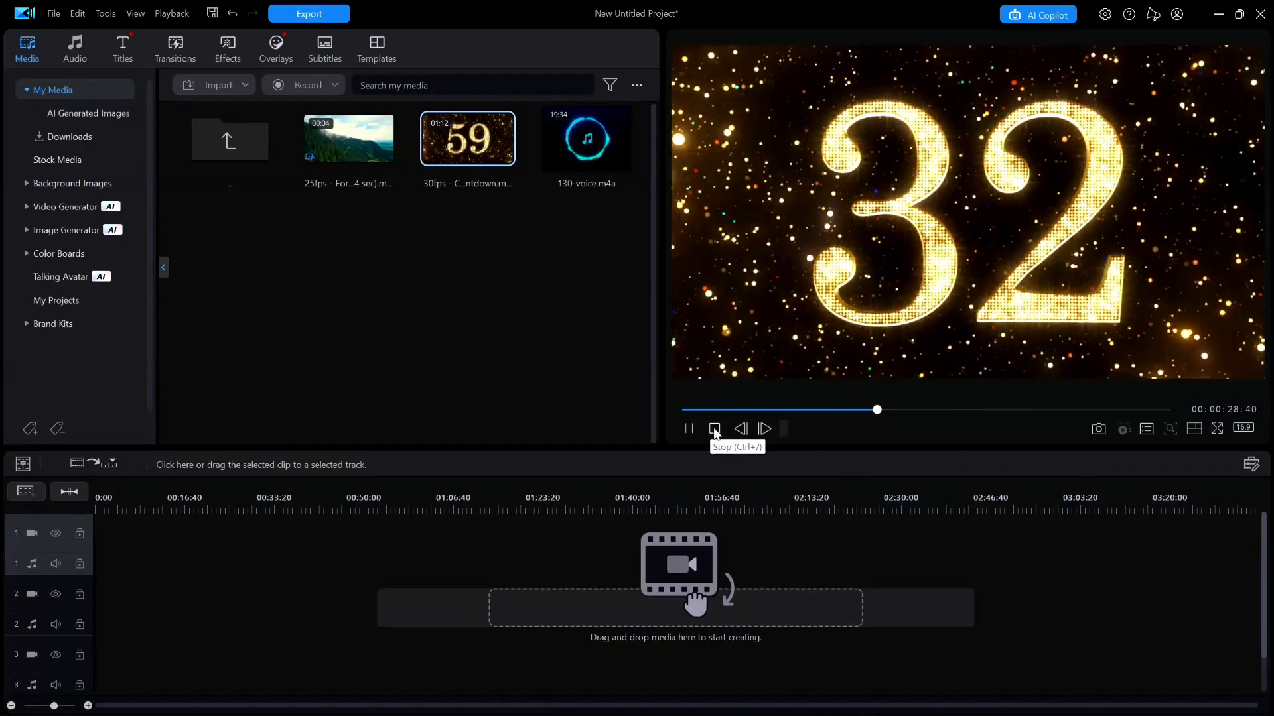
{"action": "left_click", "coordinate": [714, 429]}
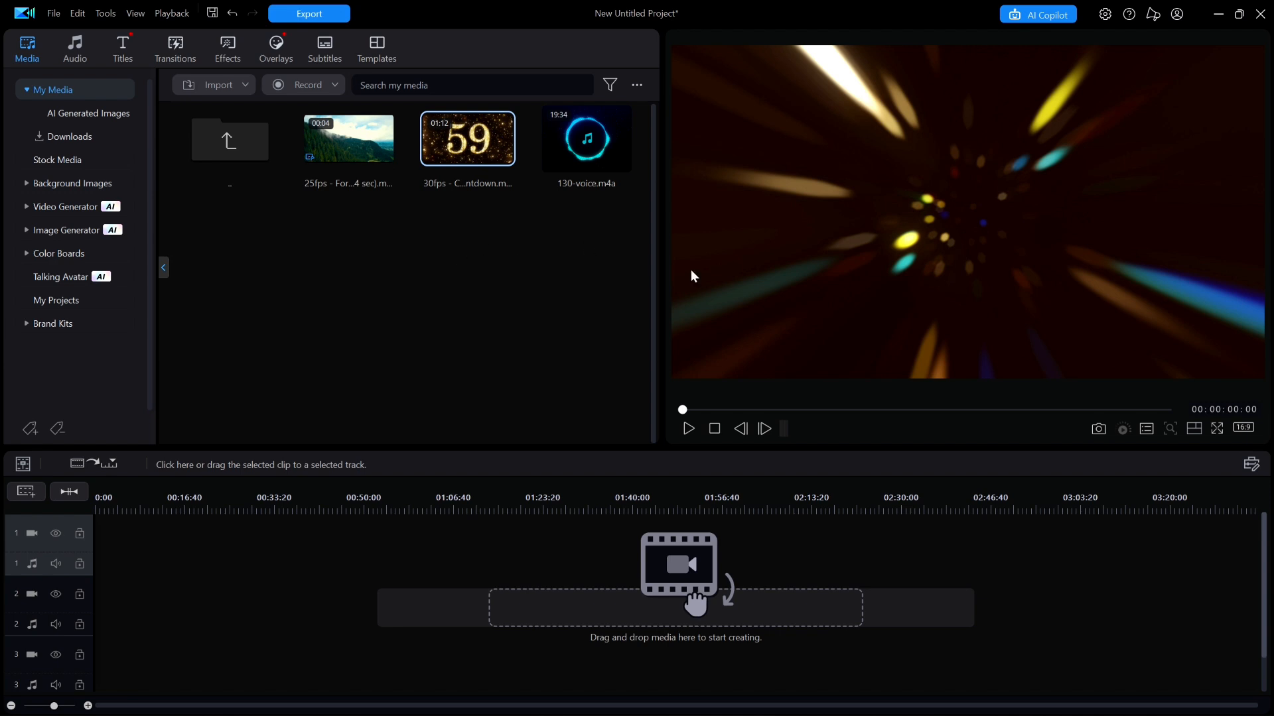
{"action": "left_click", "coordinate": [763, 428]}
{"action": "left_click", "coordinate": [765, 430]}
{"action": "left_click", "coordinate": [766, 430]}
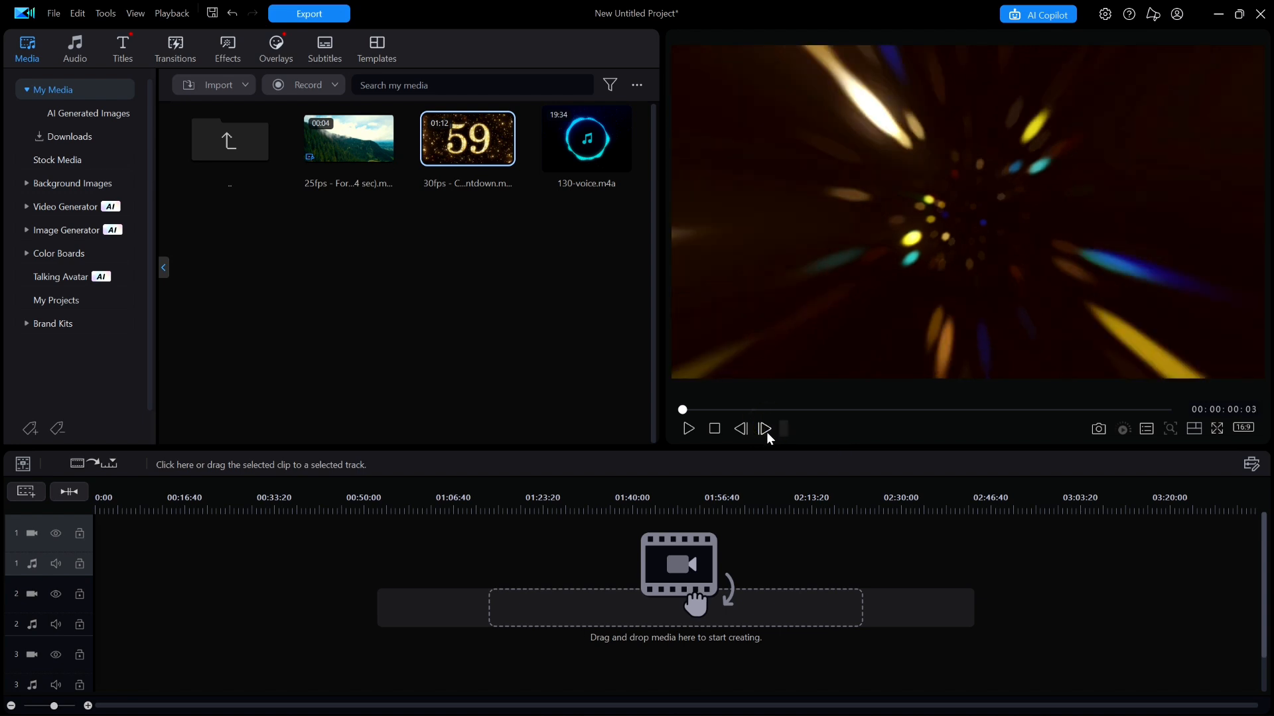
{"action": "left_click", "coordinate": [766, 431]}
{"action": "left_click", "coordinate": [766, 431]}
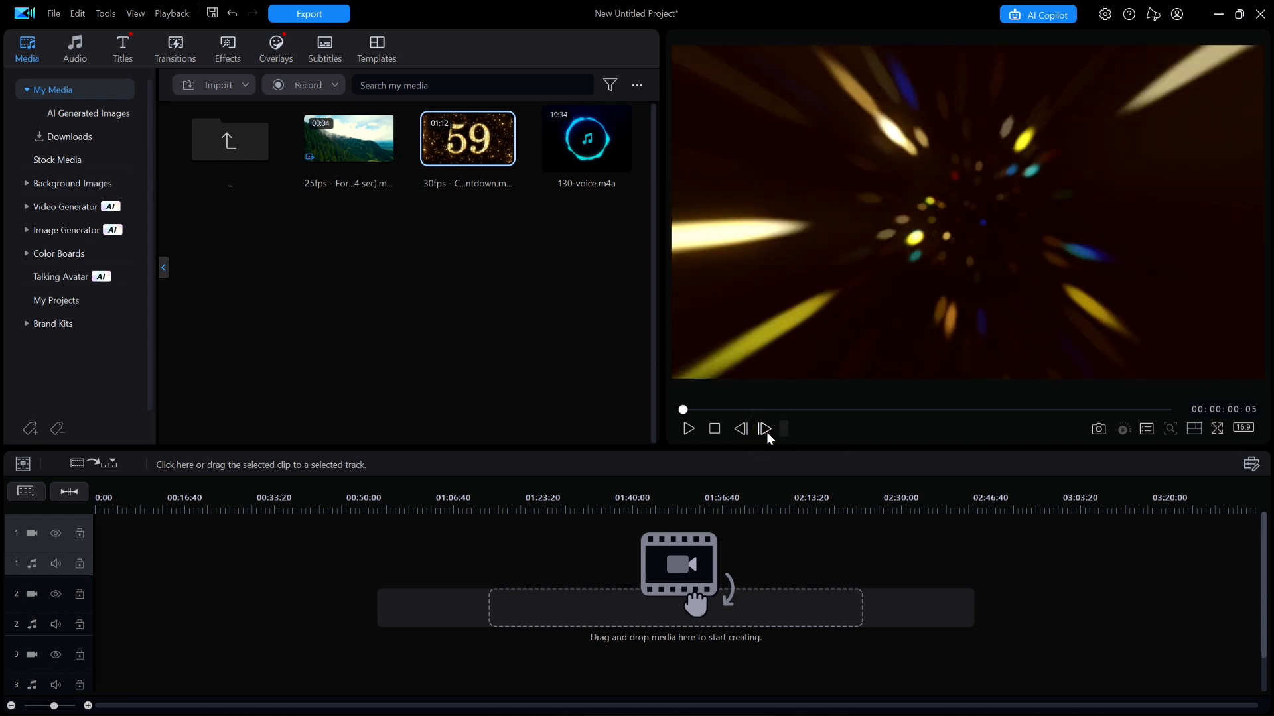
{"action": "left_click", "coordinate": [767, 431]}
{"action": "left_click", "coordinate": [765, 429]}
{"action": "left_click", "coordinate": [765, 429]}
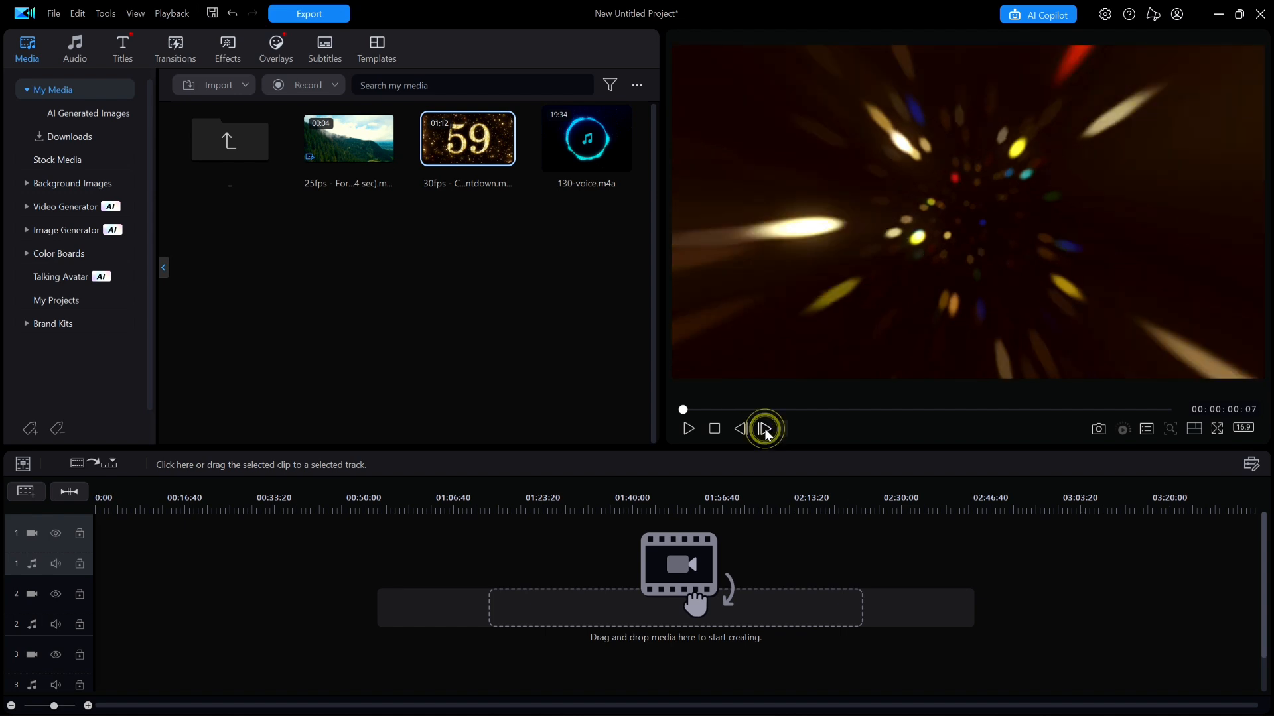
{"action": "left_click", "coordinate": [765, 429]}
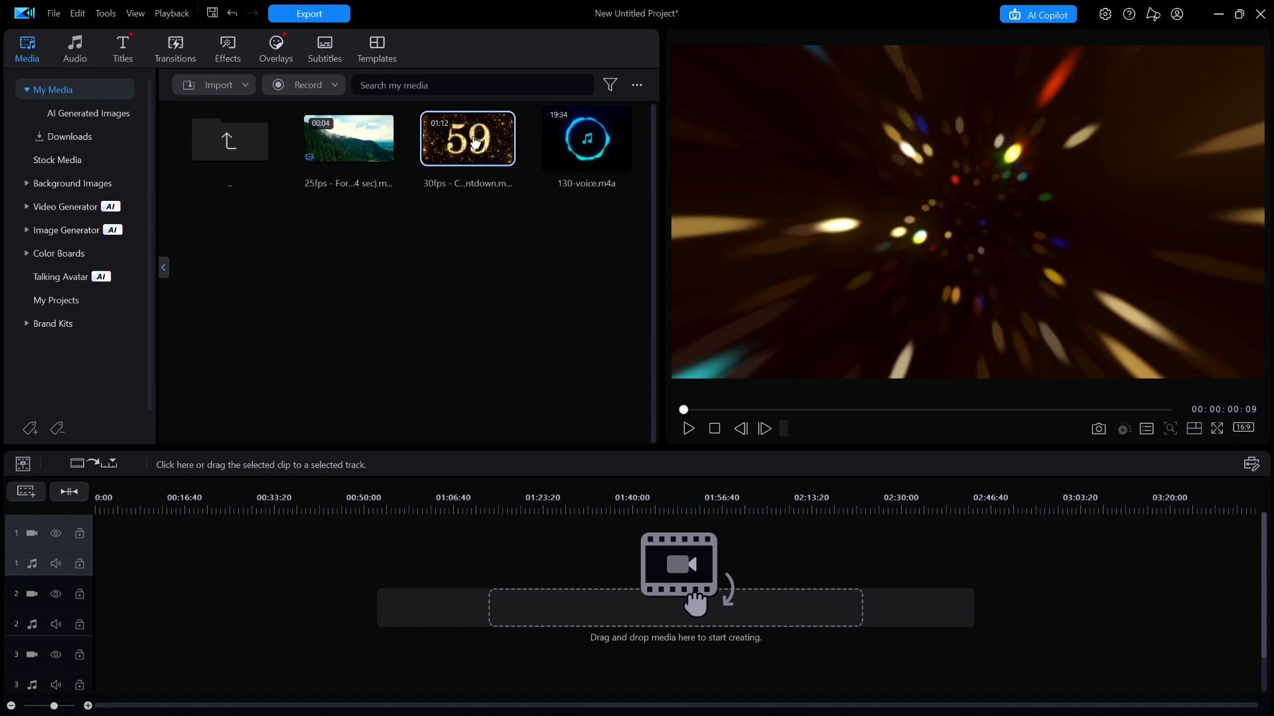
Step: Place the 30fps Countdown clip from the media library at the start of video track 1
{"action": "left_click_drag", "start_coordinate": [475, 141], "coordinate": [259, 556]}
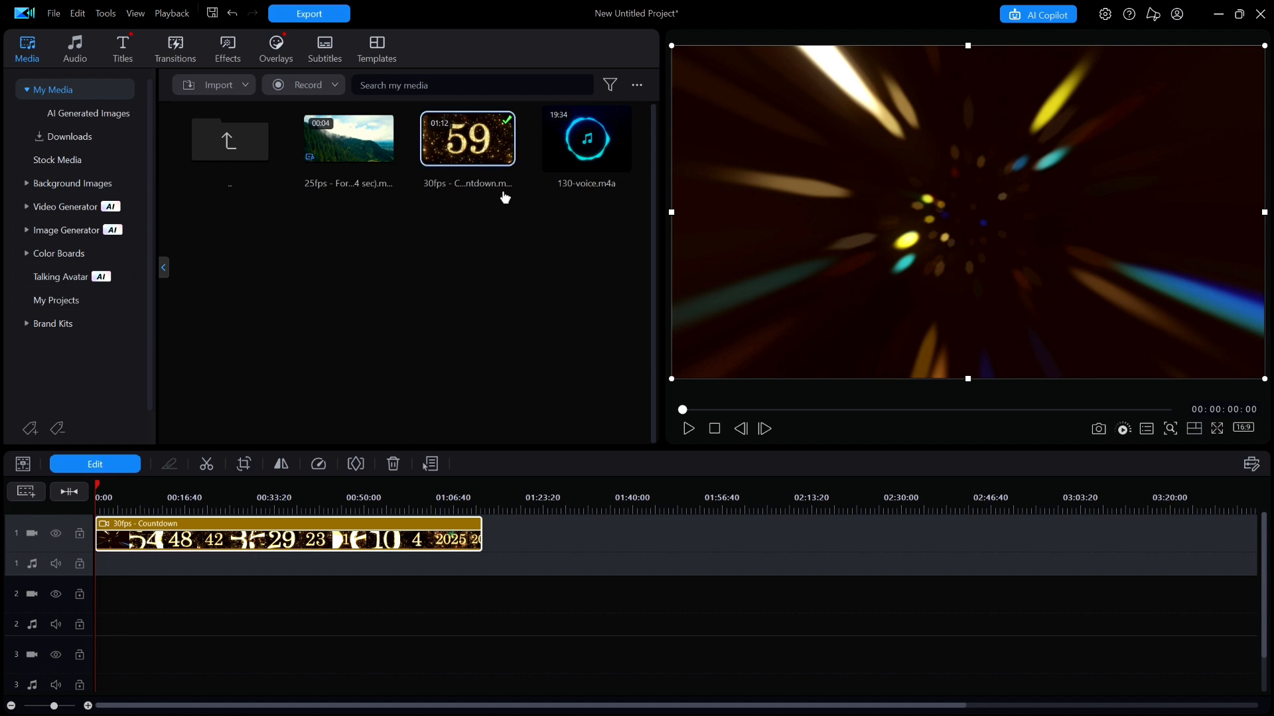
Step: Check the frame rate in the properties of the 25fps Forest Flyover clip and of the 30fps Countdown clip, closing each properties window
{"action": "right_click", "coordinate": [365, 143]}
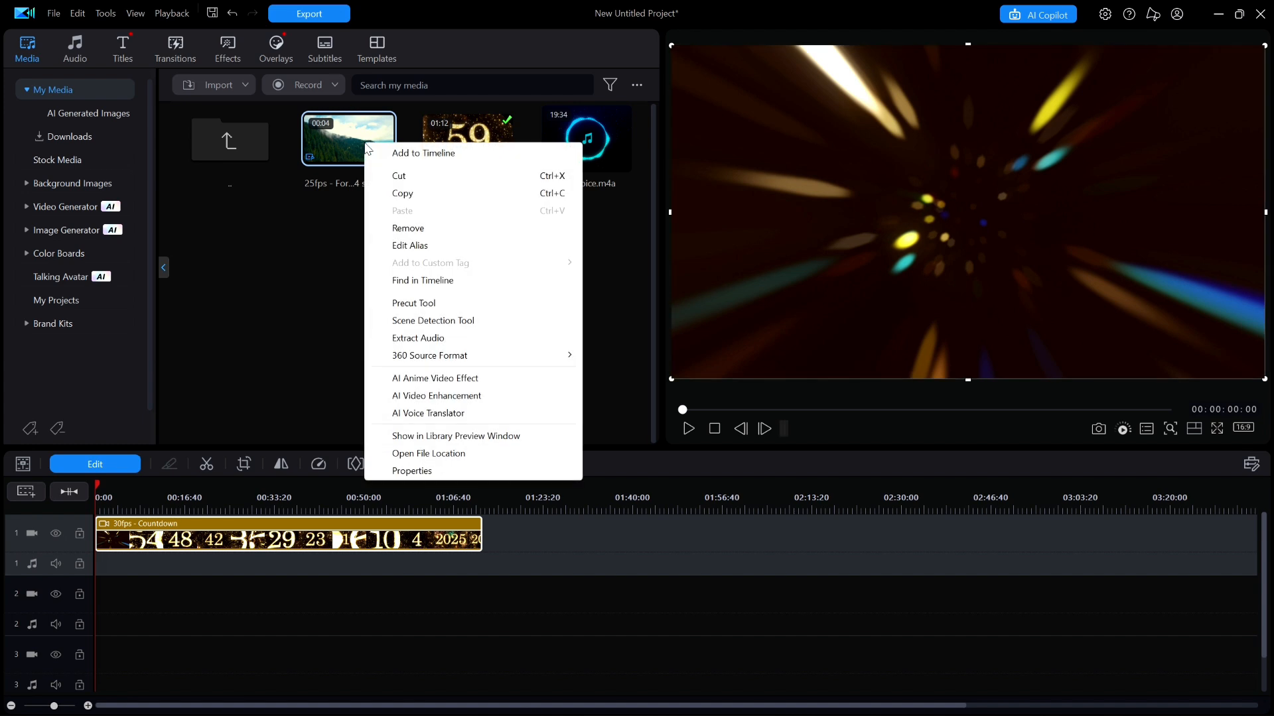
{"action": "left_click", "coordinate": [421, 468]}
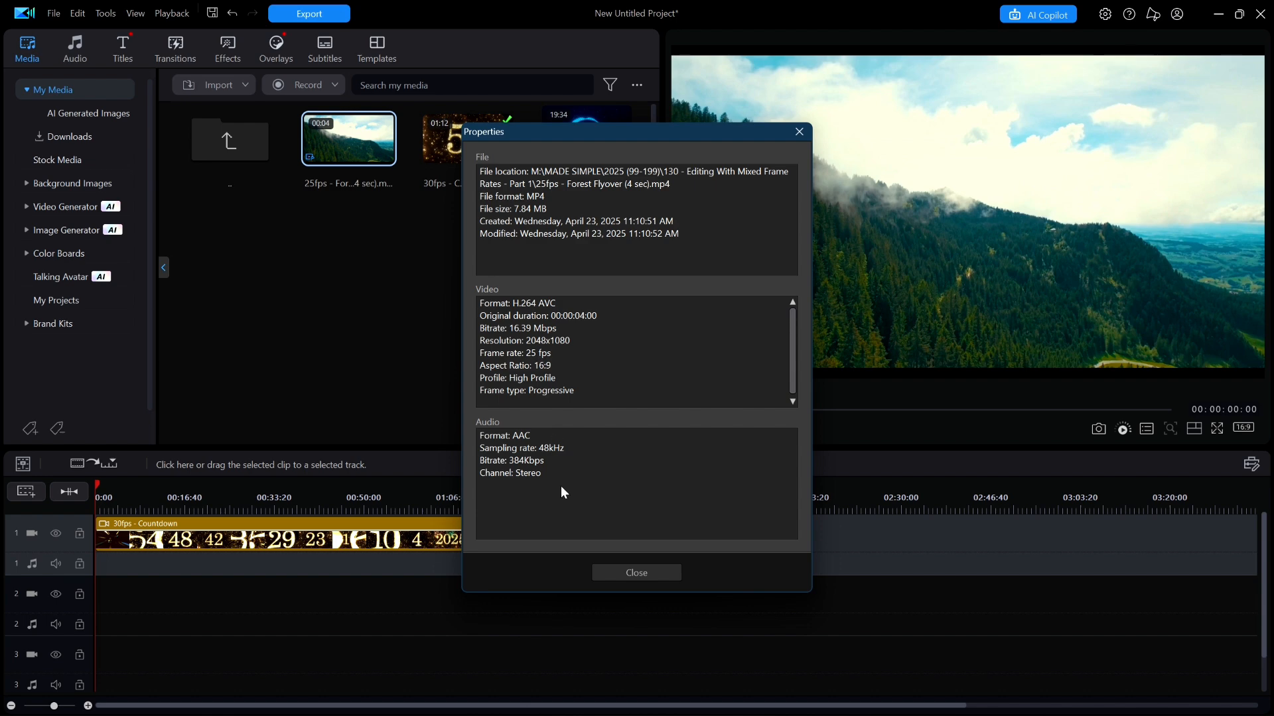
{"action": "left_click", "coordinate": [633, 572]}
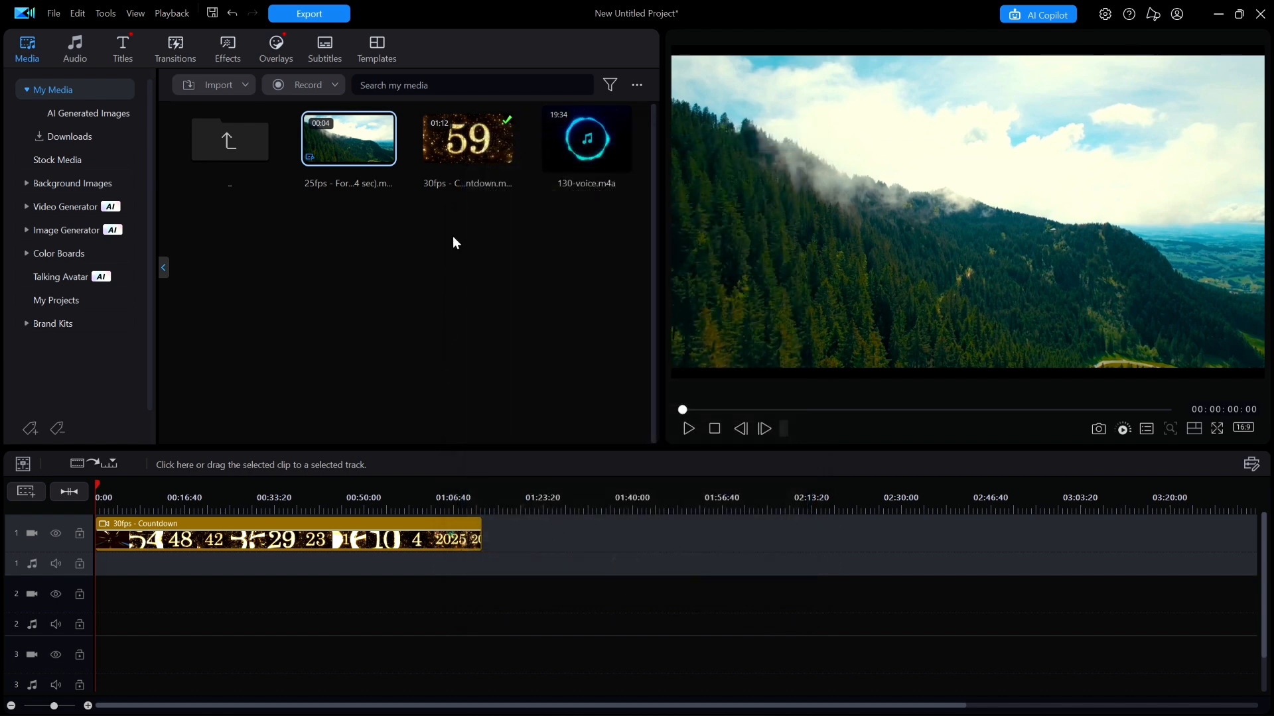
{"action": "right_click", "coordinate": [449, 152]}
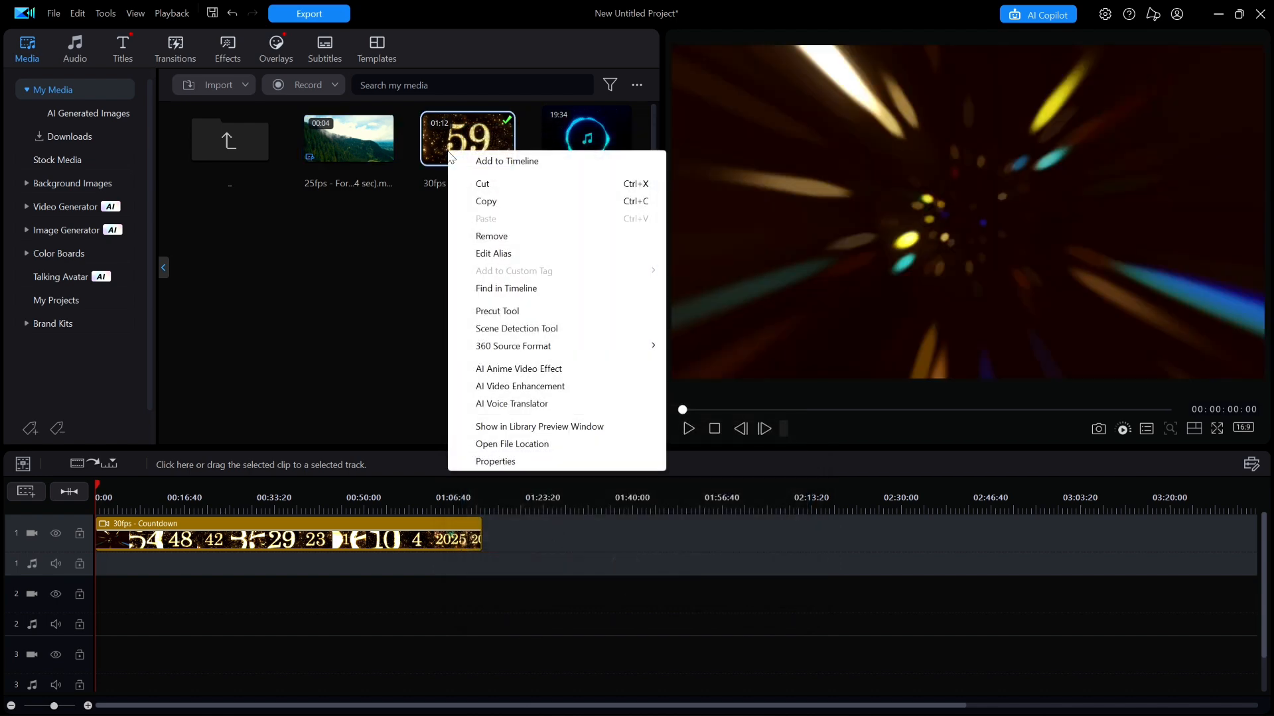
{"action": "left_click", "coordinate": [493, 463]}
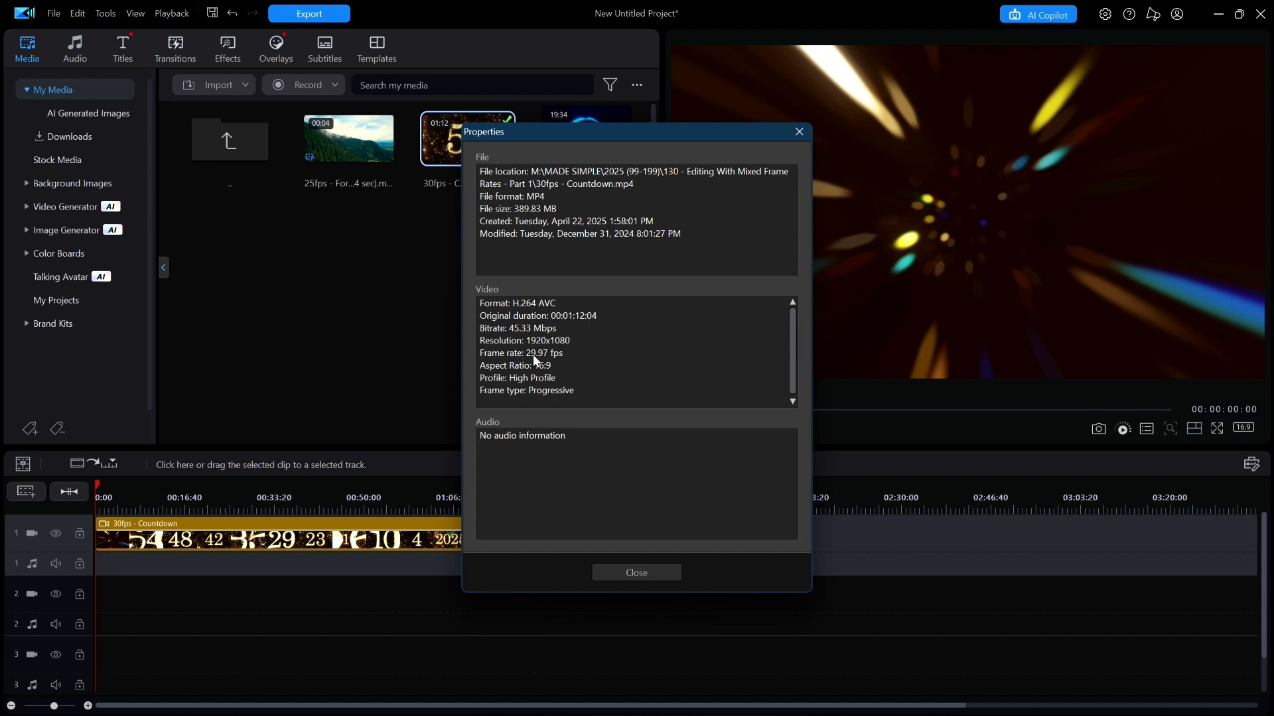
{"action": "left_click", "coordinate": [634, 572]}
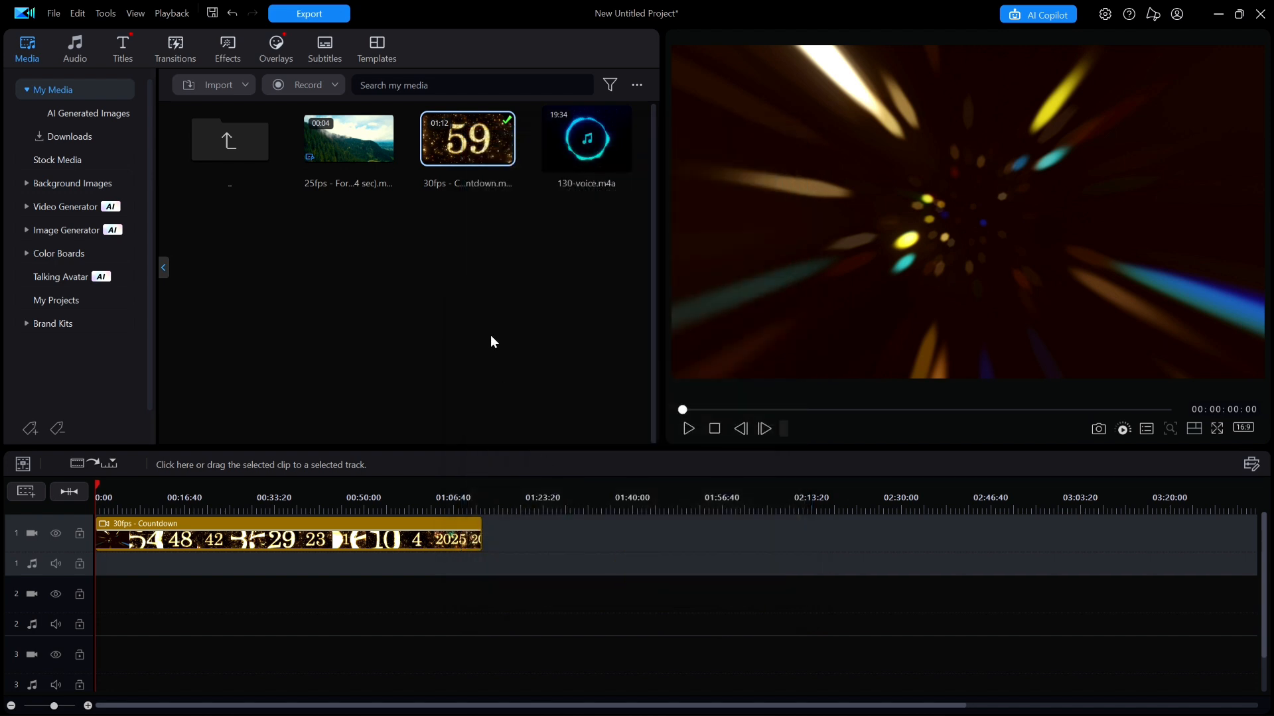